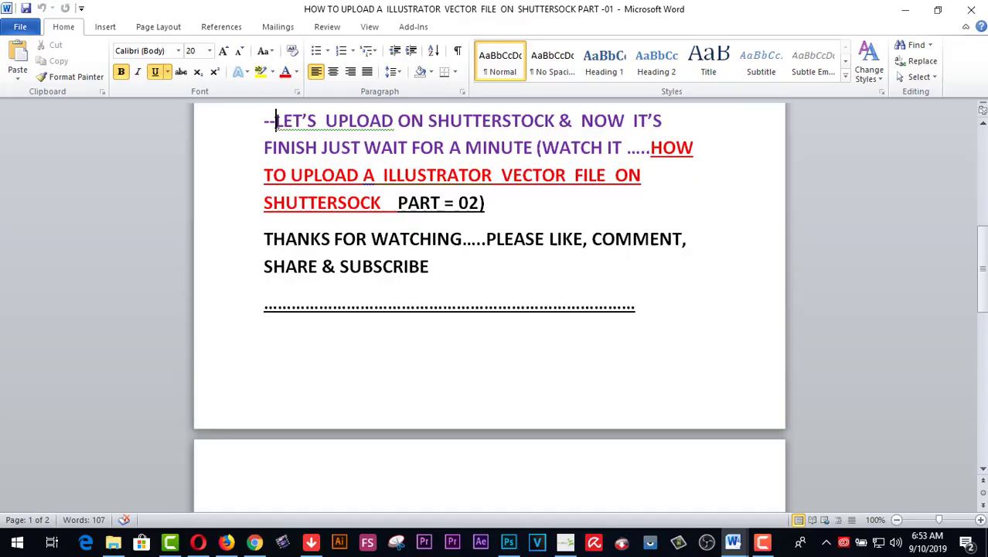
Step: Highlight the line "LET'S UPLOAD ON SHUTTERSTOCK" in the Word tutorial script
drag(275, 120, 511, 118)
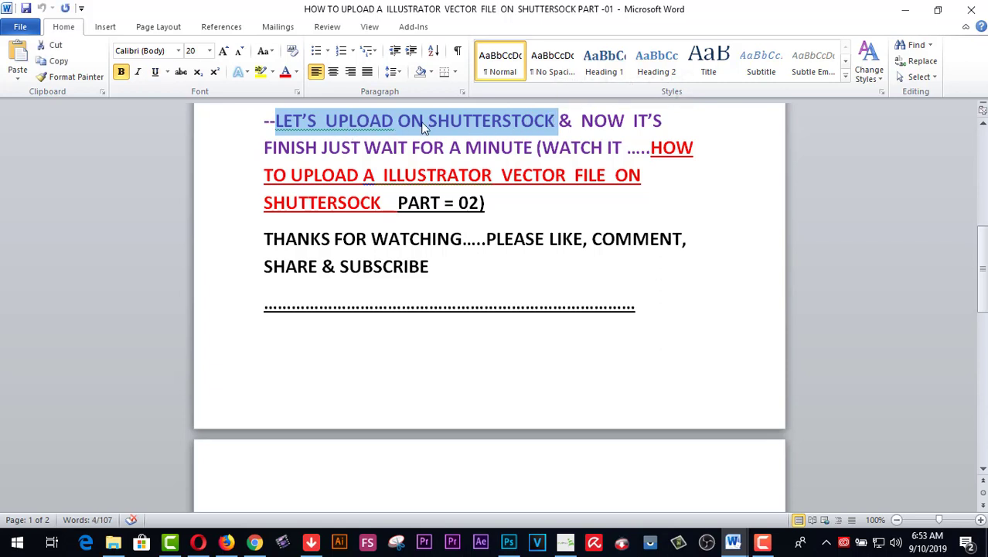
Step: Reselect the script lines, including "LET'S UPLOAD ON SHUTTERSTOCK", then switch to the Shutterstock dashboard in Chrome
drag(651, 146, 639, 198)
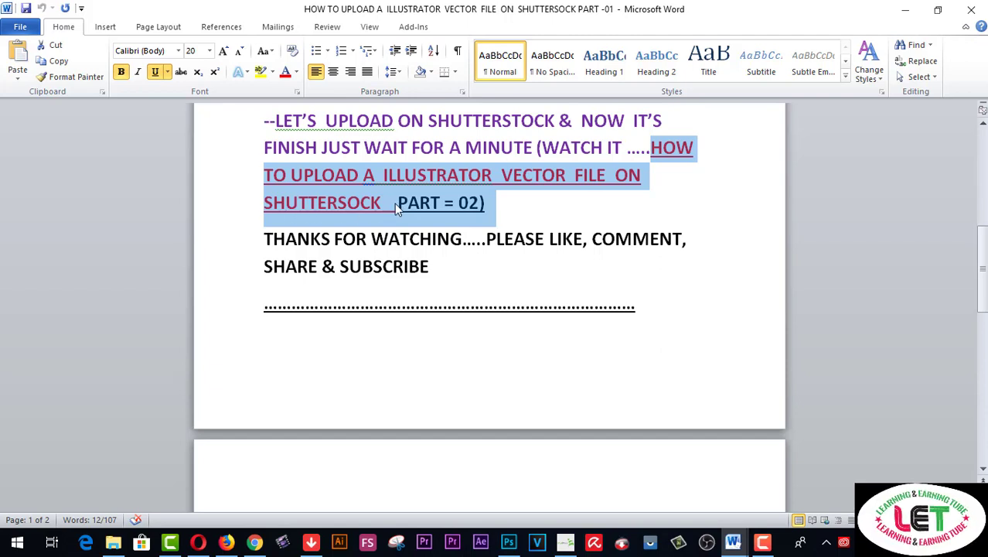
click(493, 208)
drag(276, 121, 555, 121)
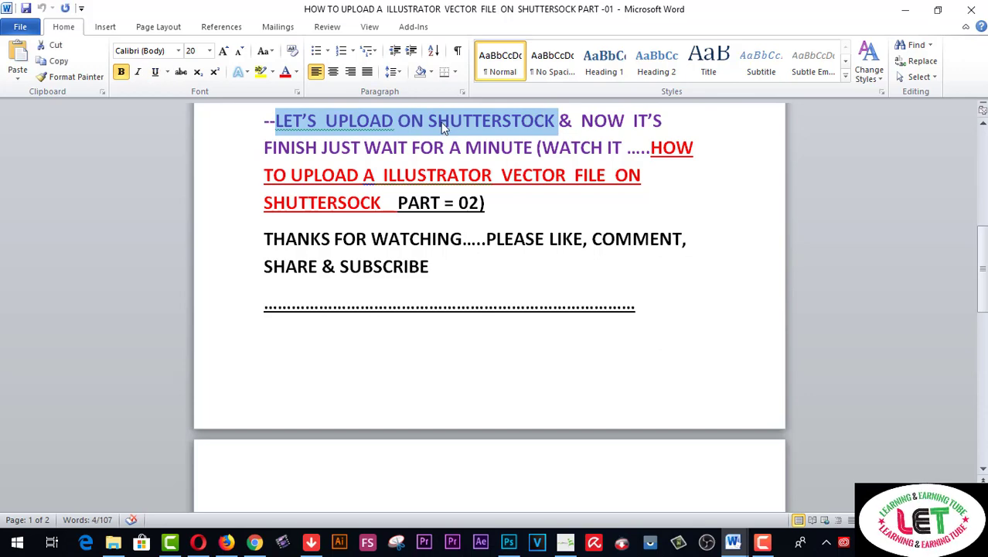
click(254, 542)
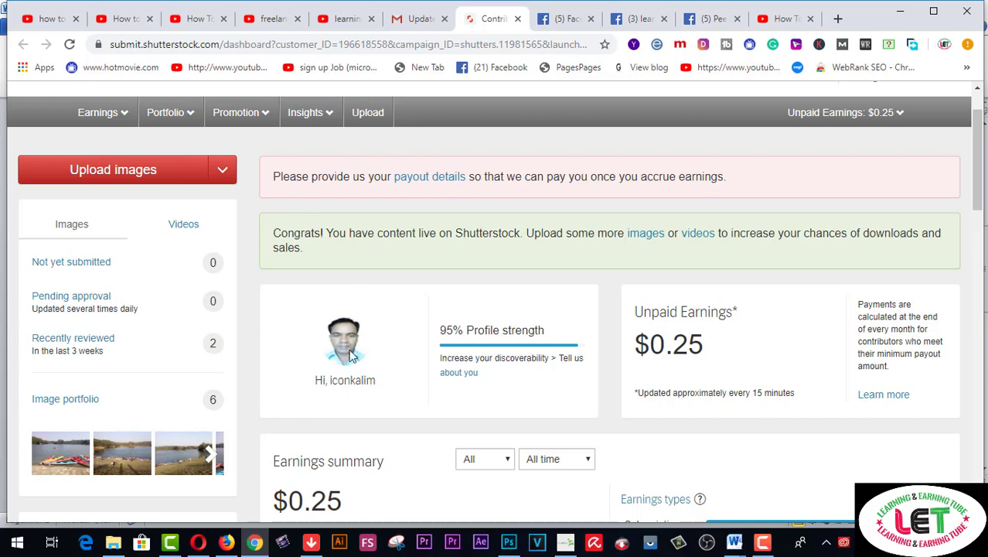
Step: Go to the Upload page from the contributor dashboard's top navigation bar
click(368, 114)
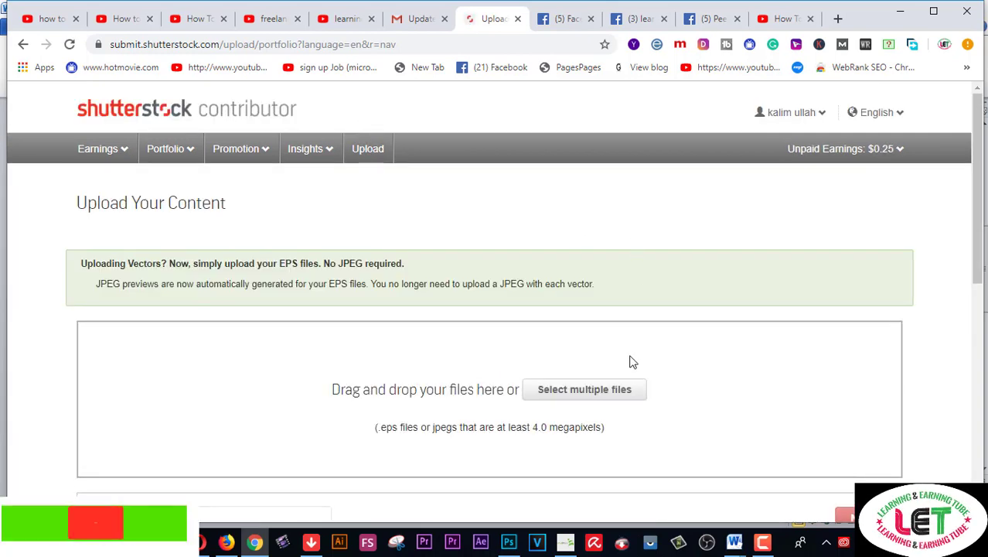
Step: Upload Bee Lovers logo eps and Bee Lovers logo jpg-01 from Pictures > SHUTTER STOCK LOGO
click(584, 389)
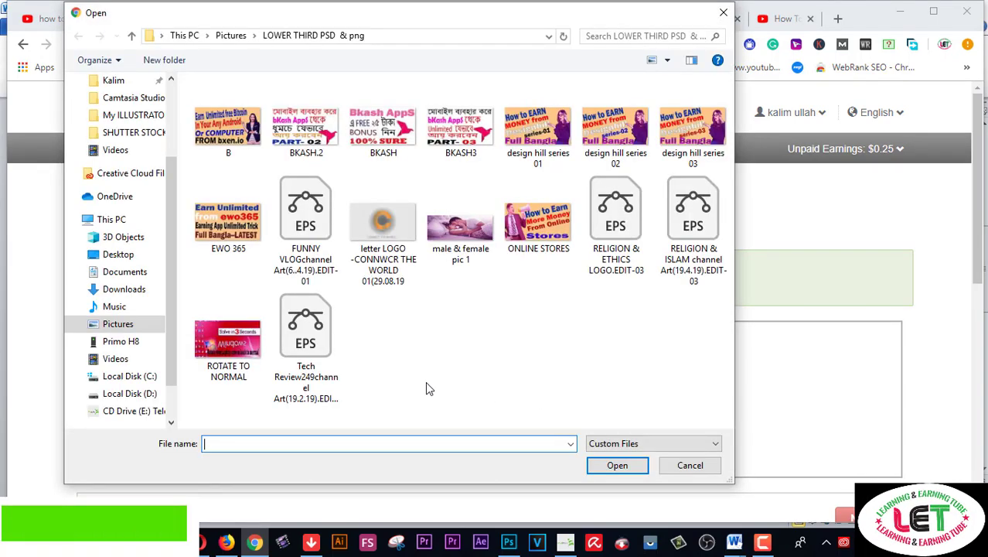
click(118, 324)
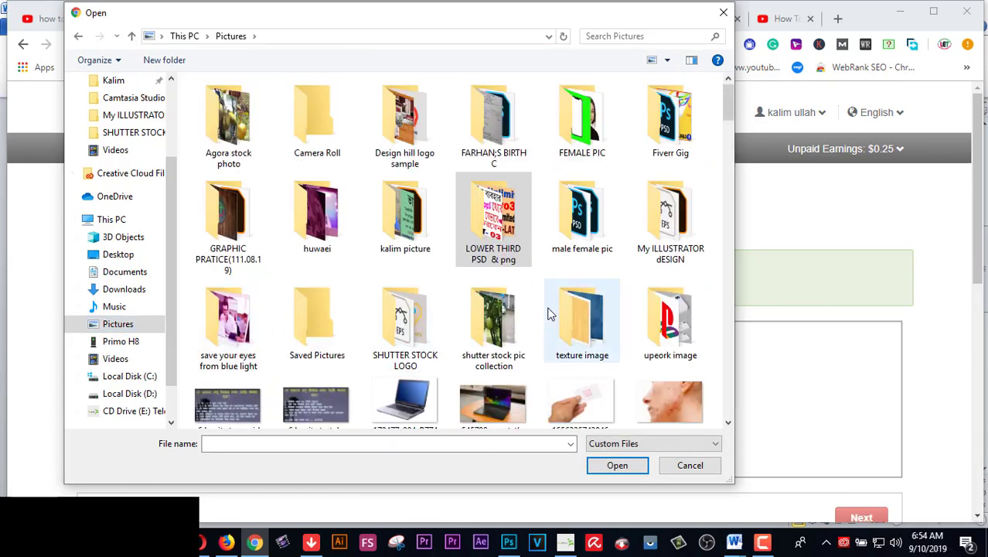
double_click(391, 333)
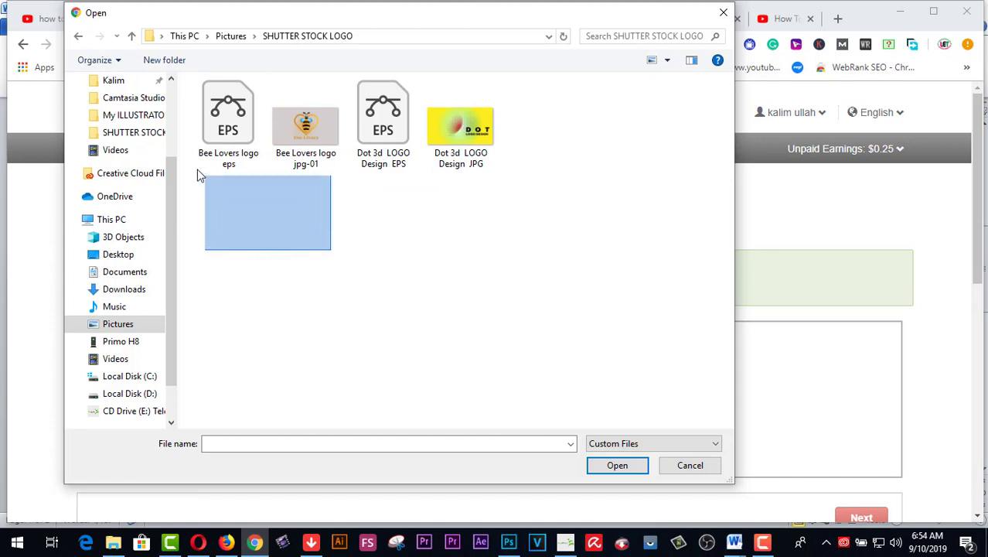
drag(328, 252, 194, 150)
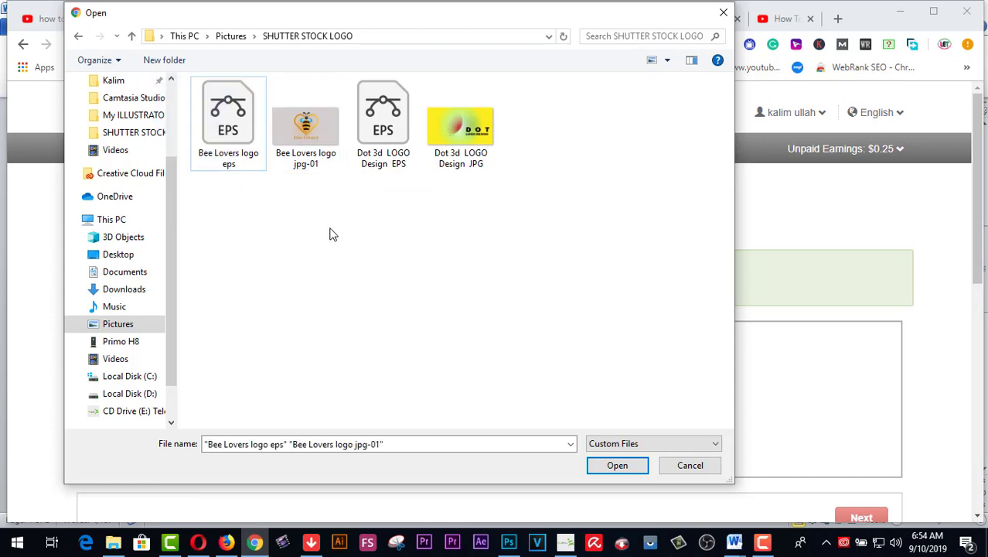
drag(334, 235, 232, 153)
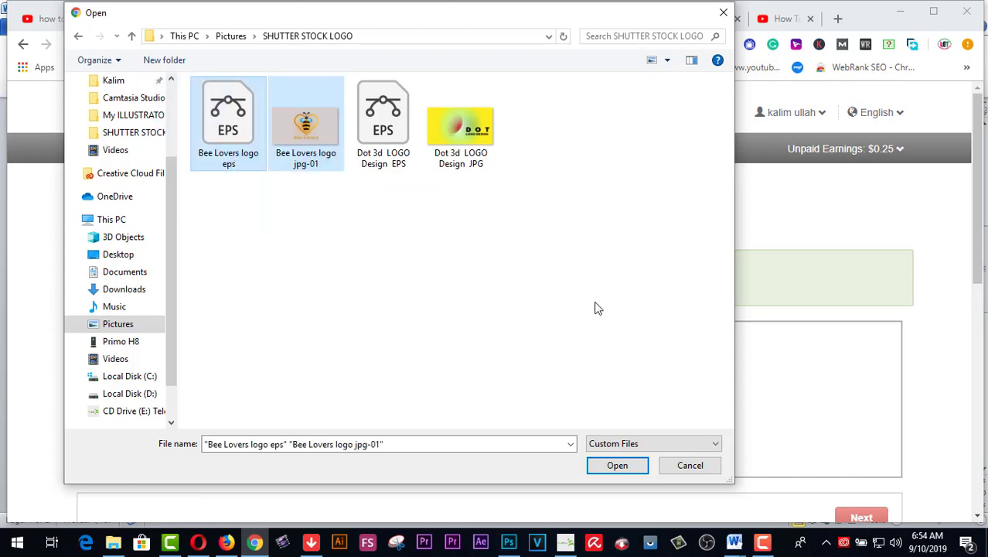
click(616, 466)
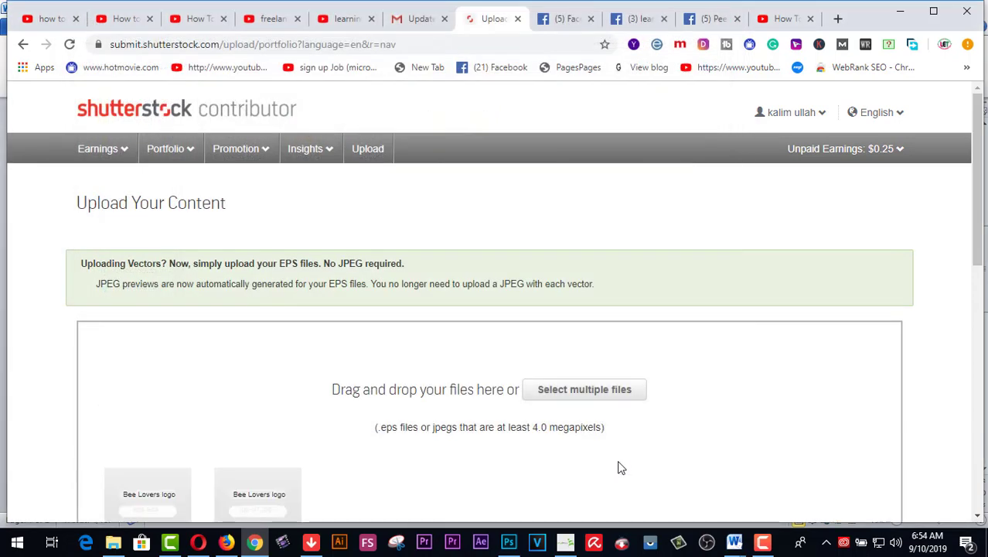
Step: Let the Bee Lovers thumbnails finish processing and proceed to the Submit content page
scroll(749, 400, down, 2)
scroll(748, 400, down, 1)
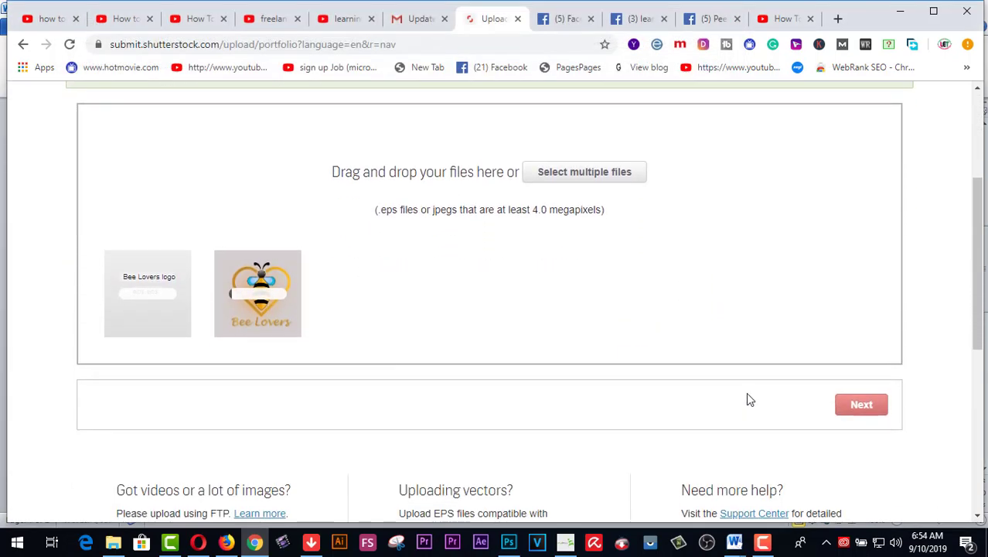
scroll(676, 363, down, 1)
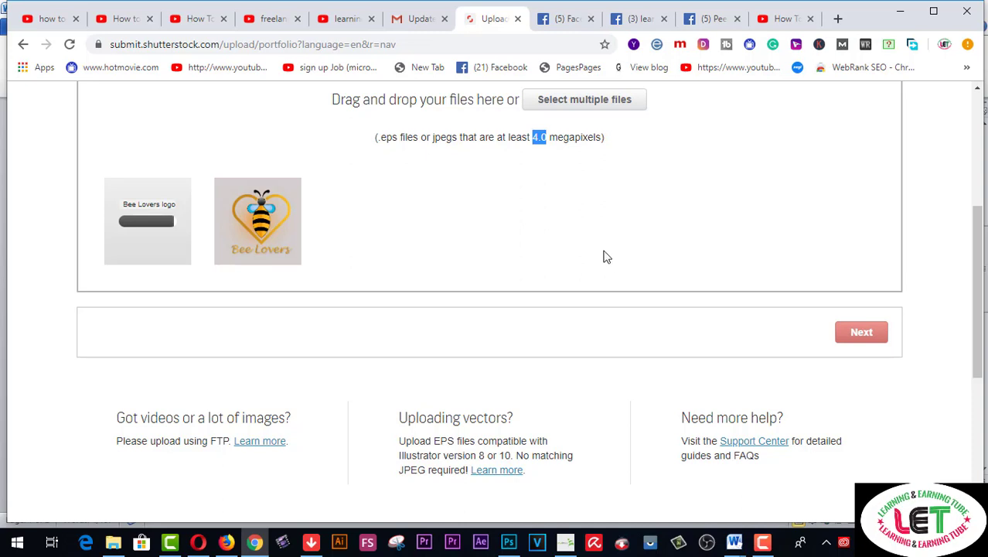
mouse_move(257, 220)
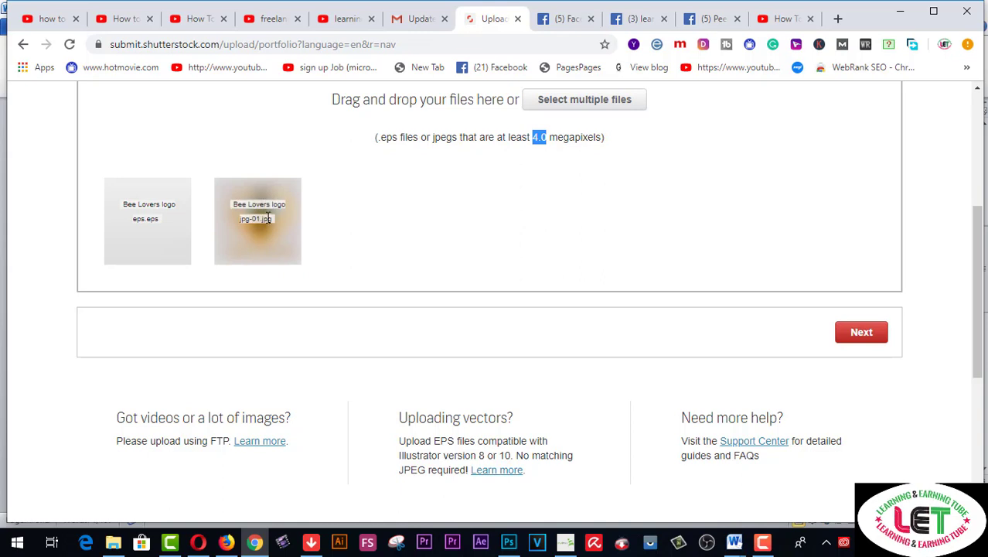
click(858, 338)
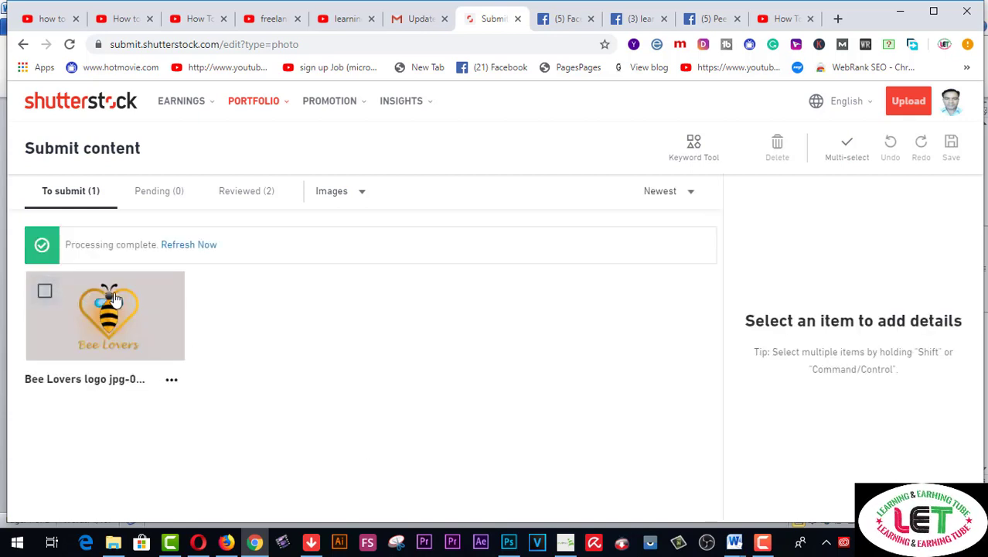
Step: Describe the Bee Lovers logo as 'Bee logo.It is an amazing & best Logo for your Company.'
click(113, 300)
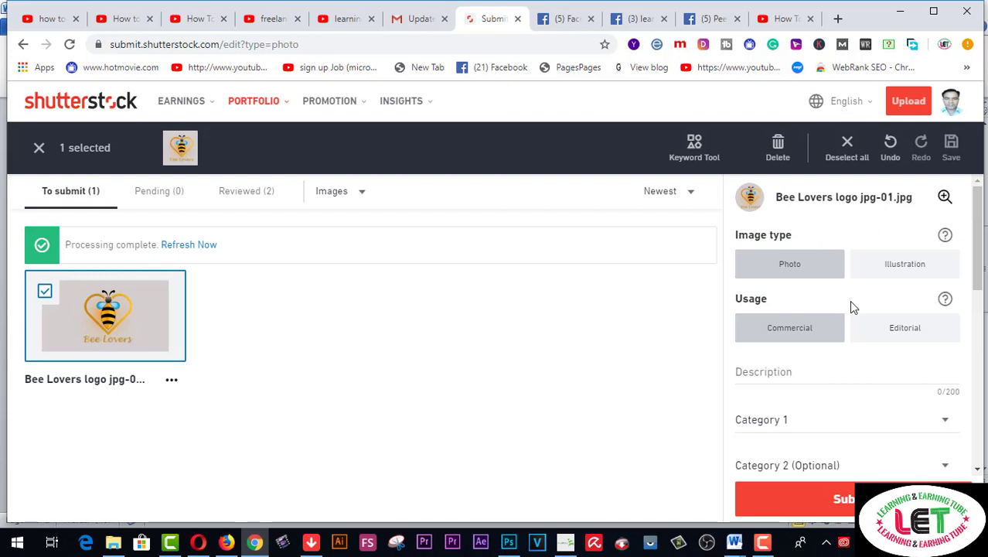
click(788, 374)
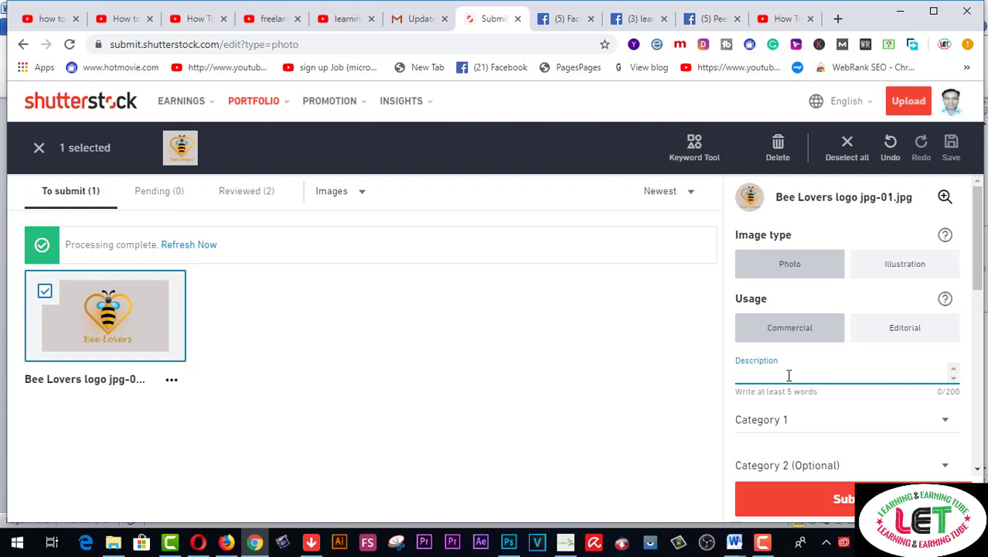
text(Bee Lovers)
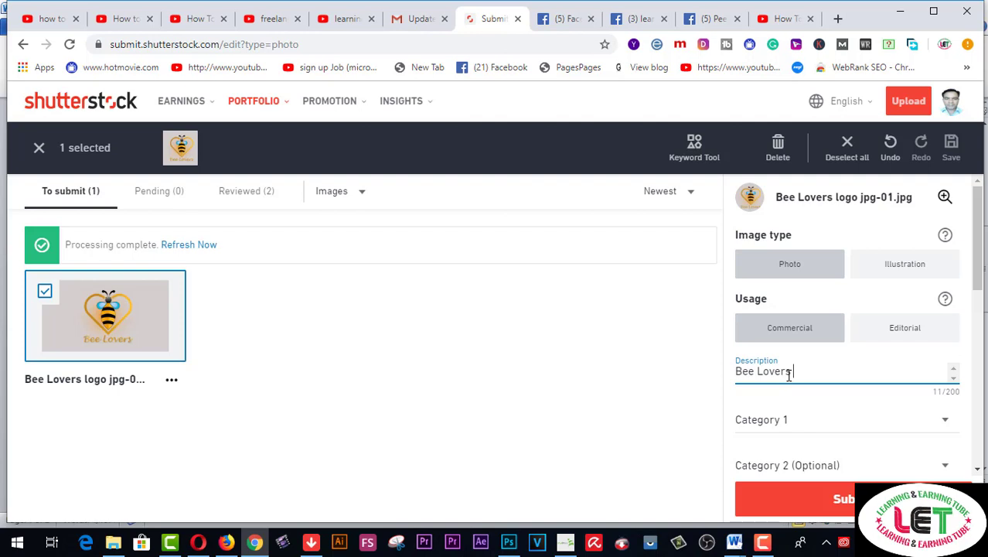
text(log)
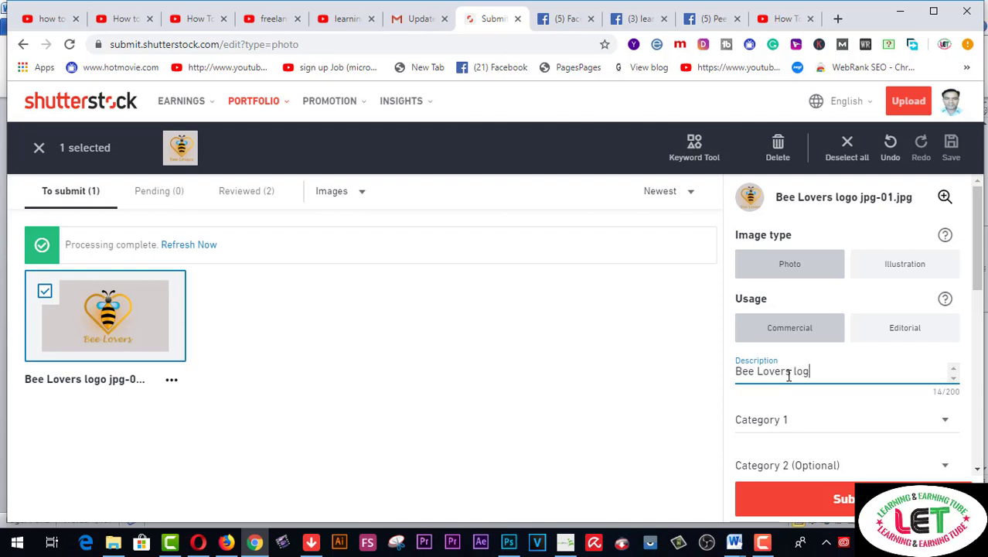
text(o)
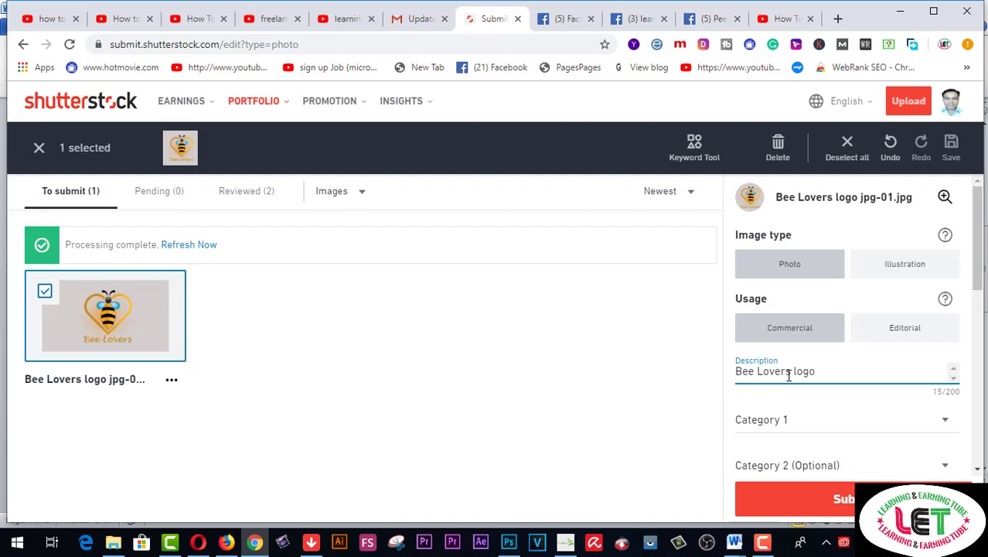
text(.It )
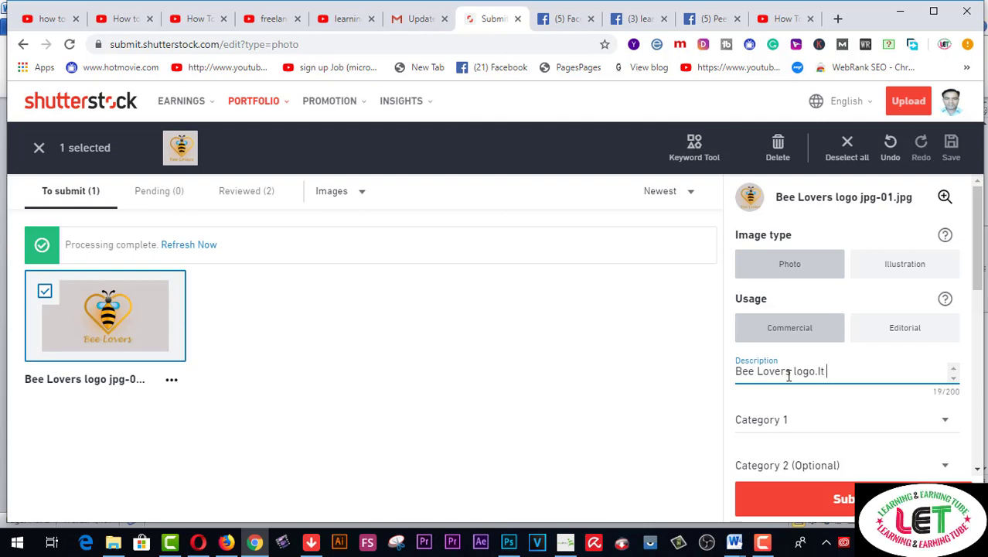
text(is an amazing & best Logo for your Company.)
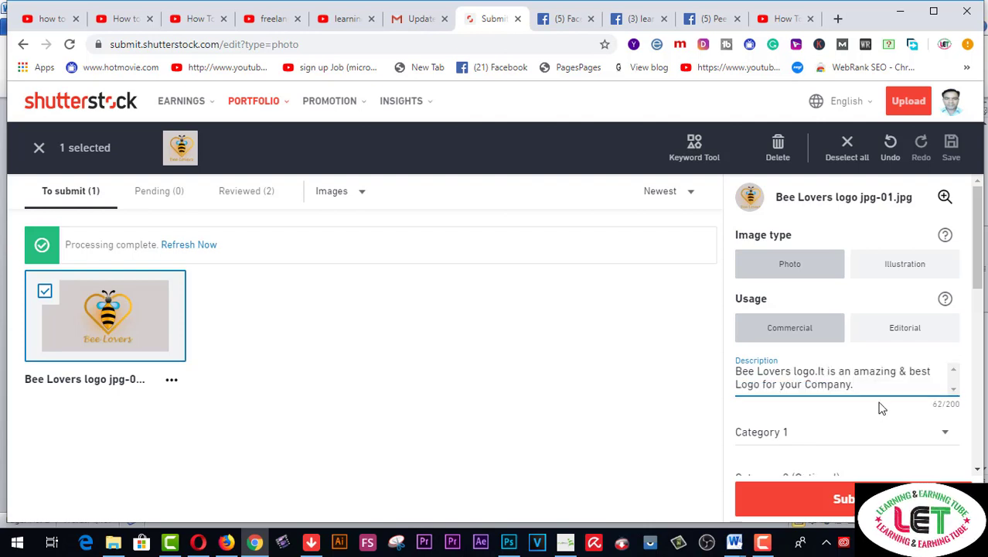
Step: Set Category 1 to Arts and add the suggested keyword 'logo'
scroll(880, 408, down, 1)
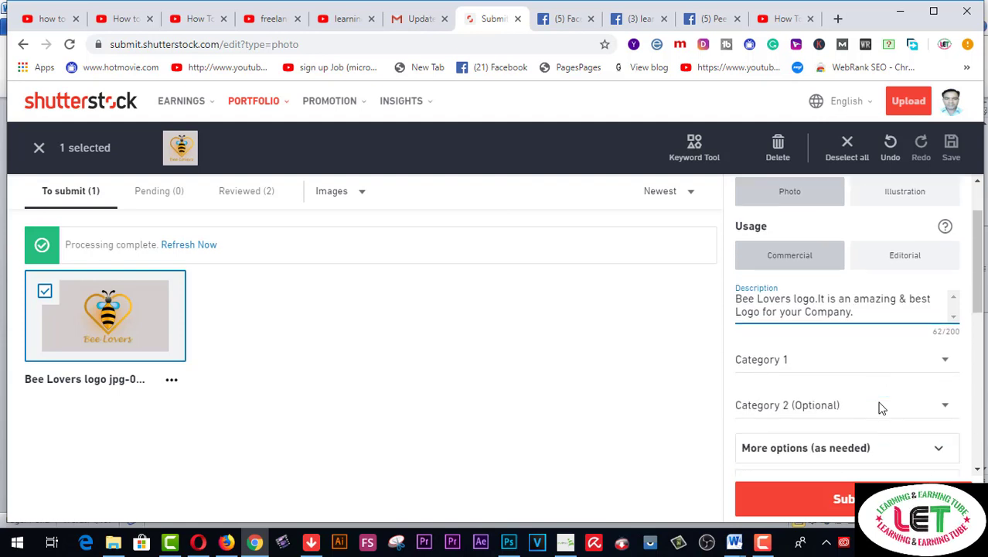
click(945, 361)
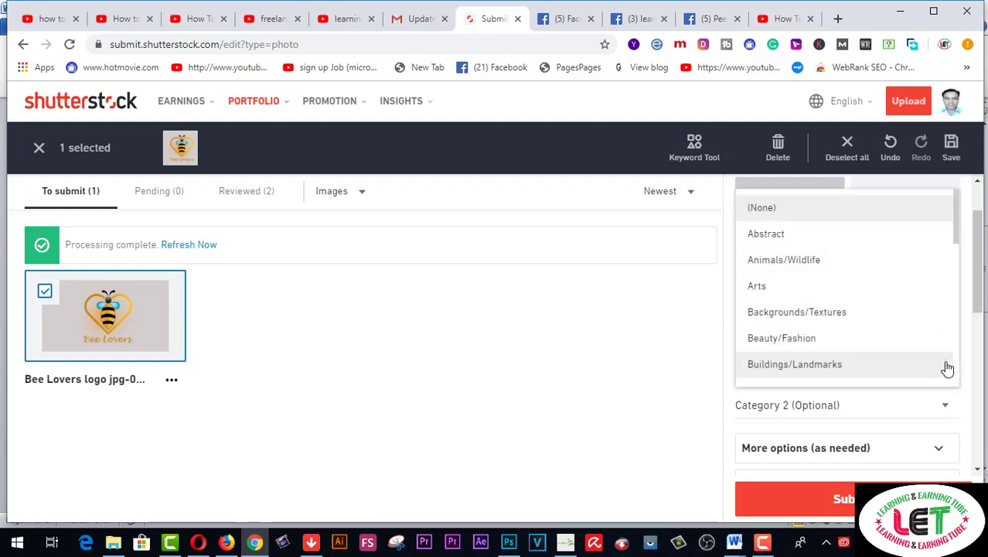
click(754, 286)
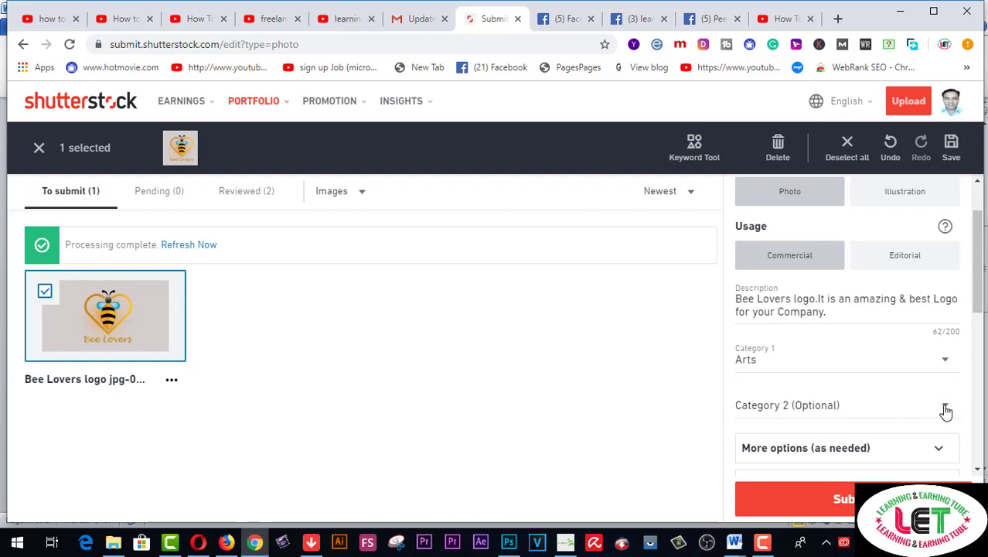
scroll(945, 411, down, 1)
scroll(945, 411, down, 1)
scroll(945, 411, down, 1)
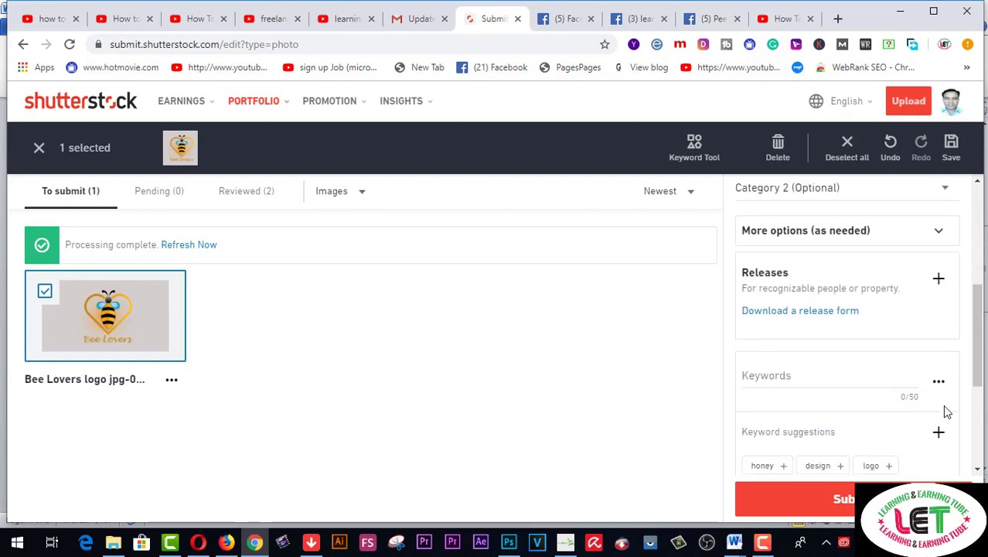
scroll(943, 407, down, 1)
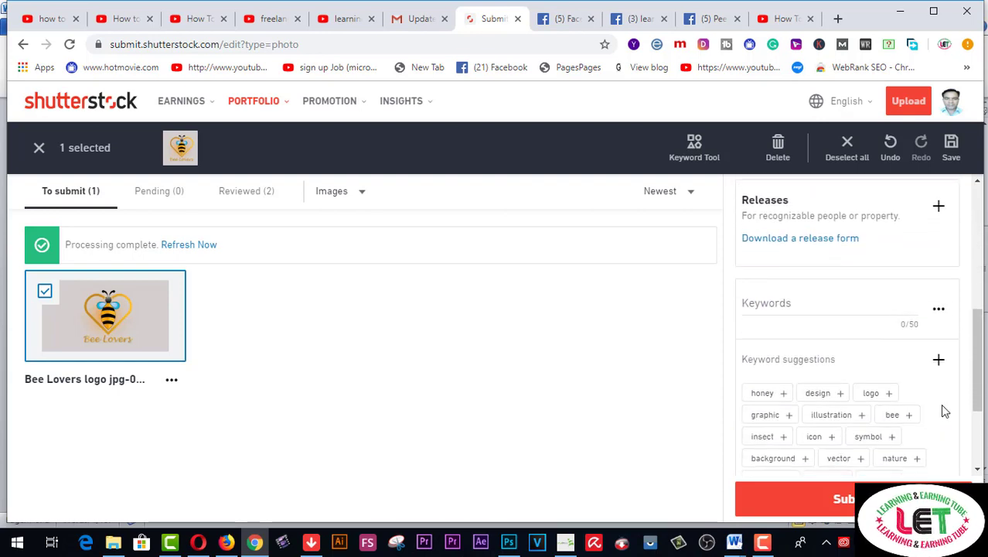
click(871, 395)
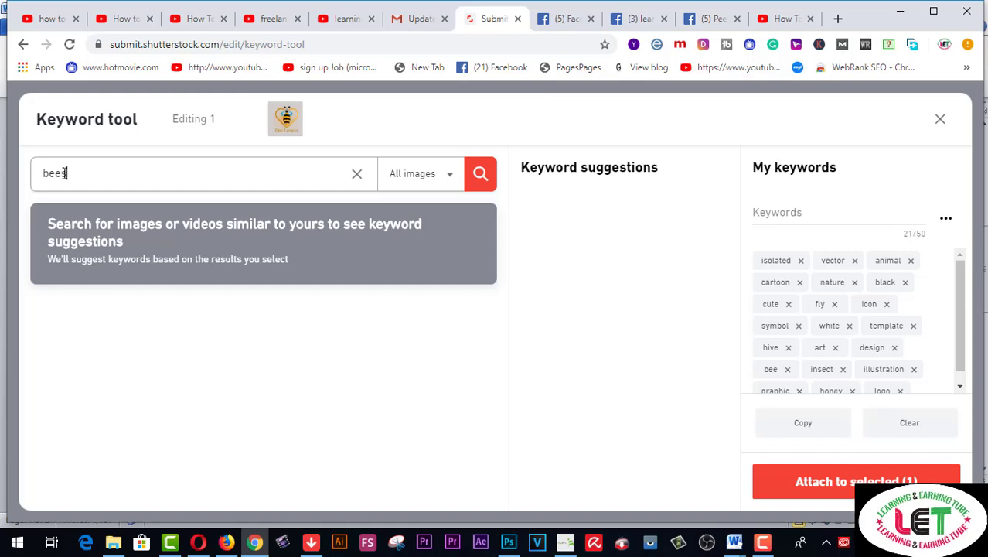
Step: Search the Keyword tool for images similar to 'bees', then close it and start a new tab
text(s)
click(480, 175)
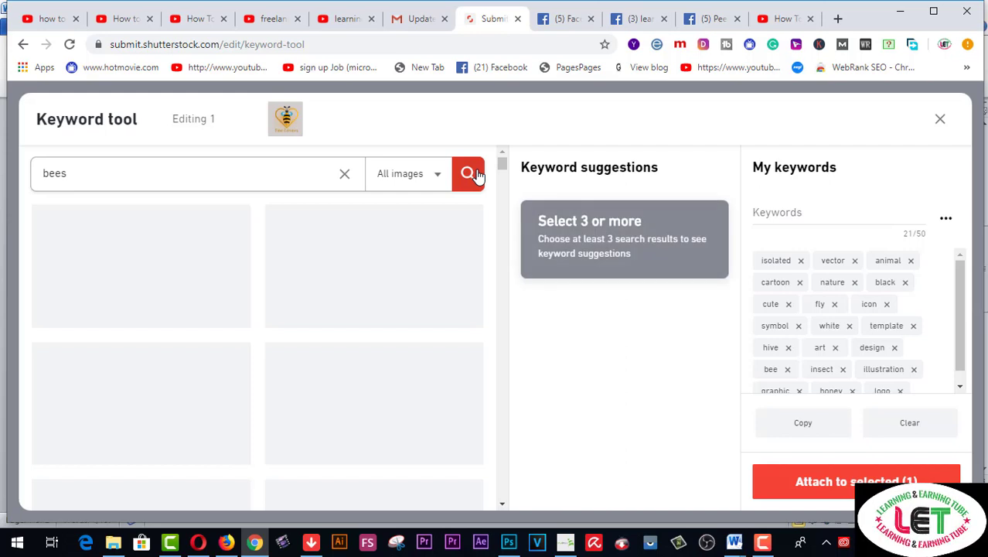
key(Escape)
click(840, 17)
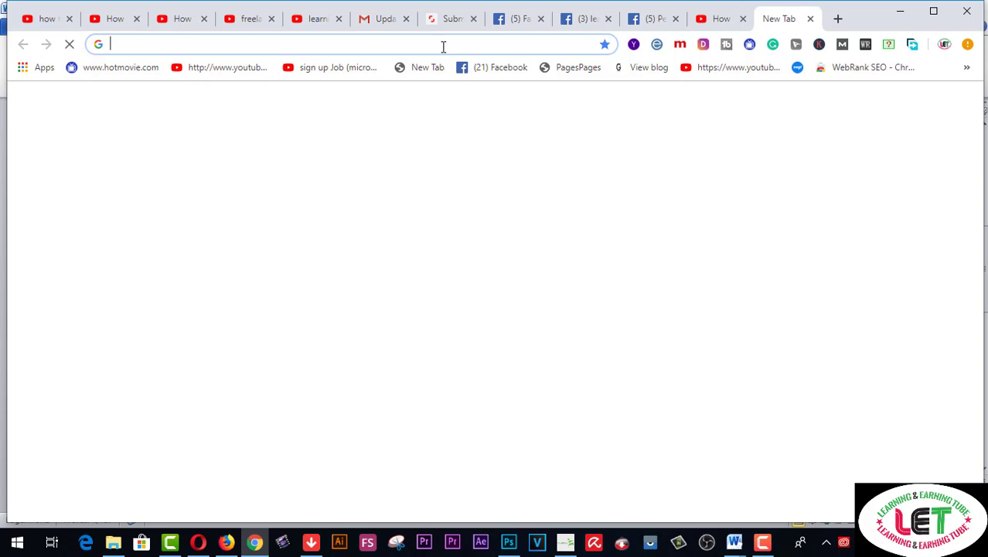
Step: Search Google for 'best bee lovers logo tags'
text(www.google.co)
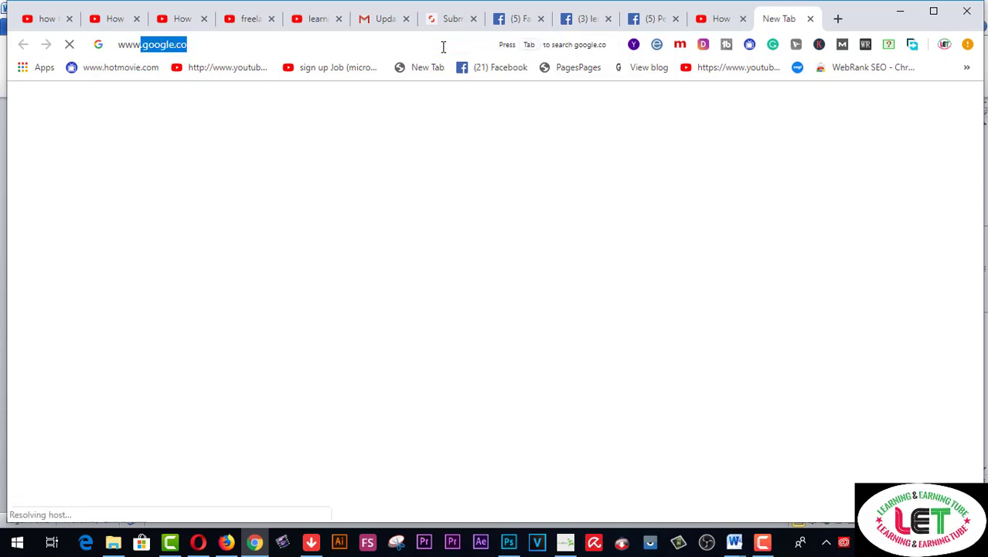
key(Return)
click(335, 328)
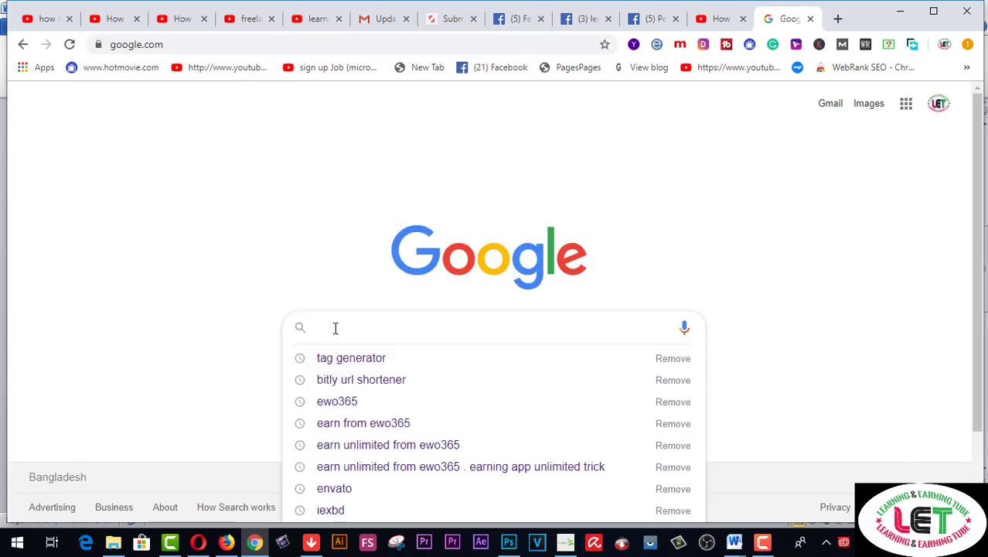
text(best b)
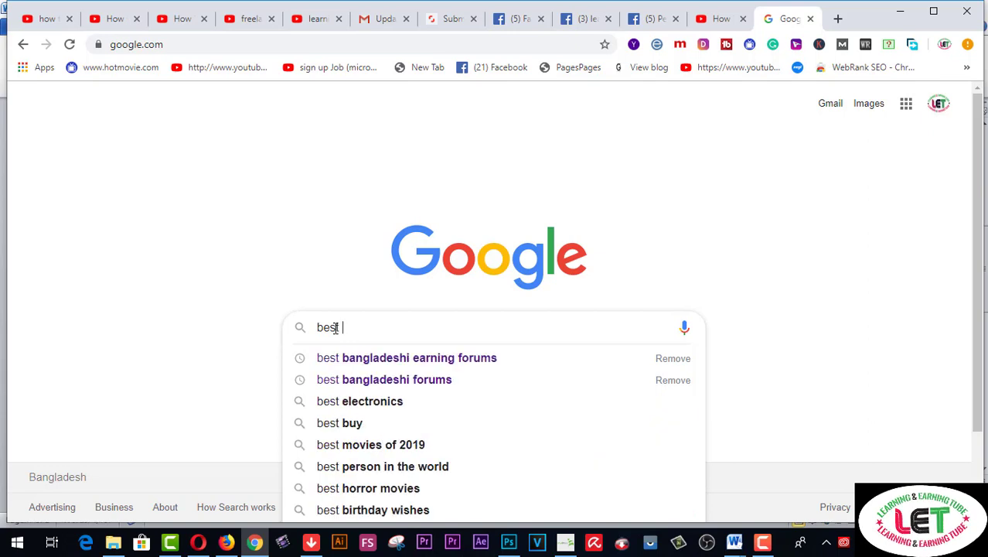
text(ee)
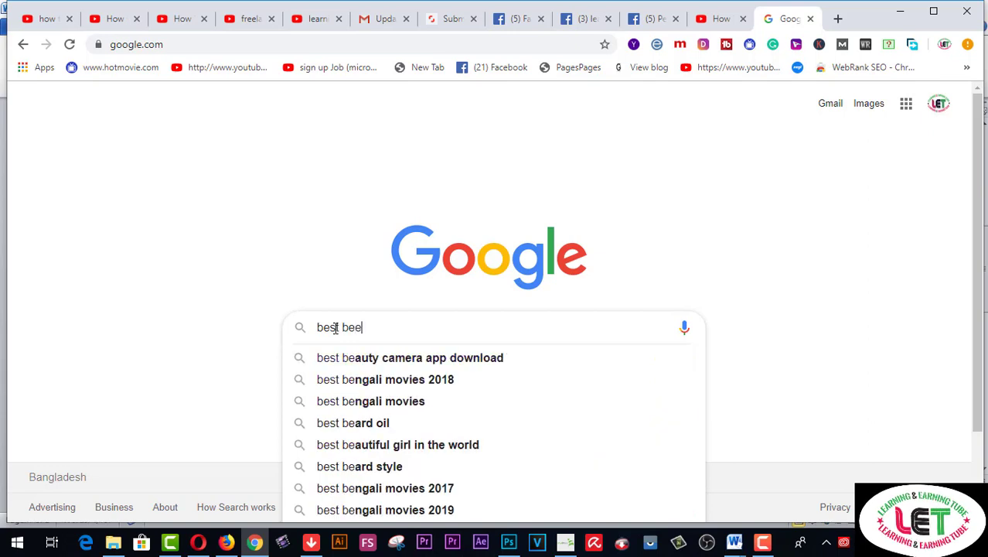
text( l)
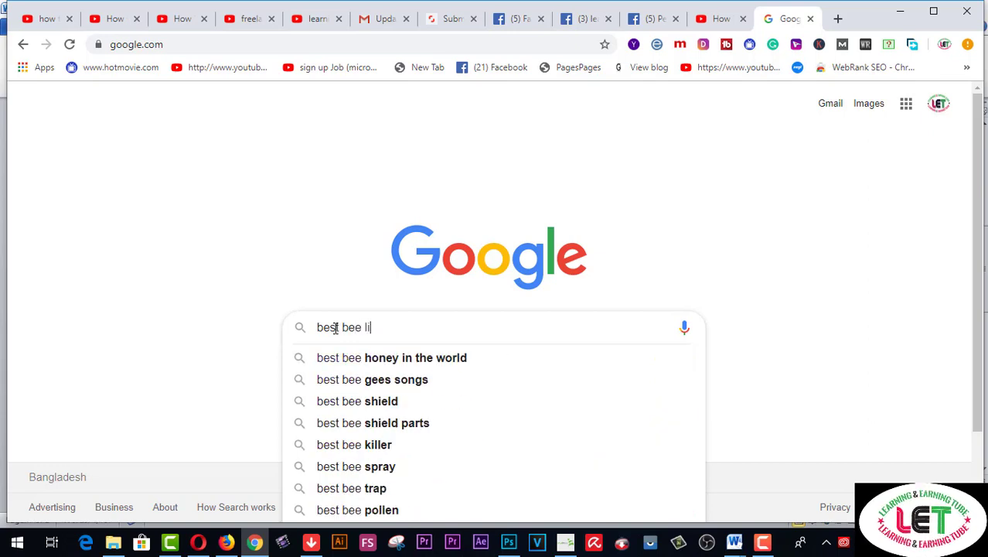
text(ove)
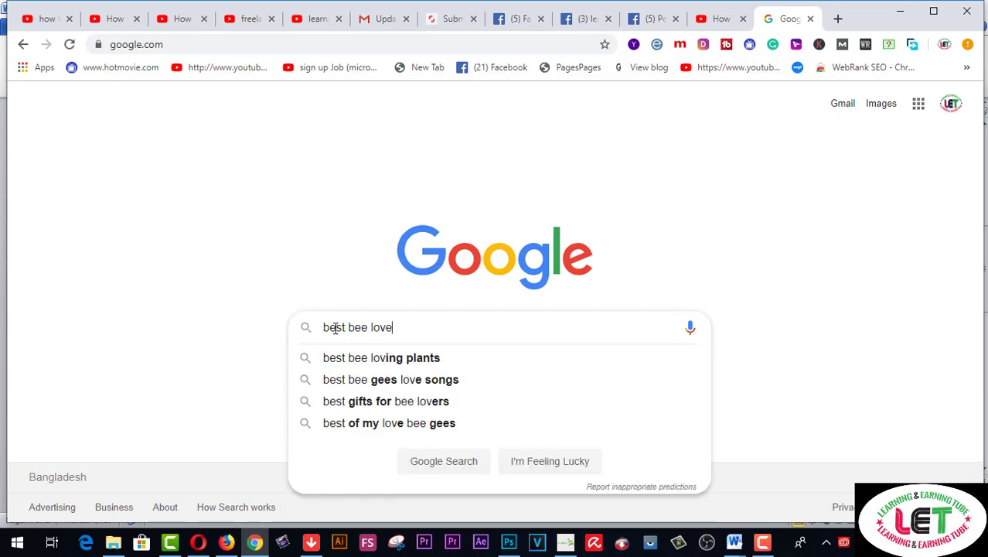
text(rs log)
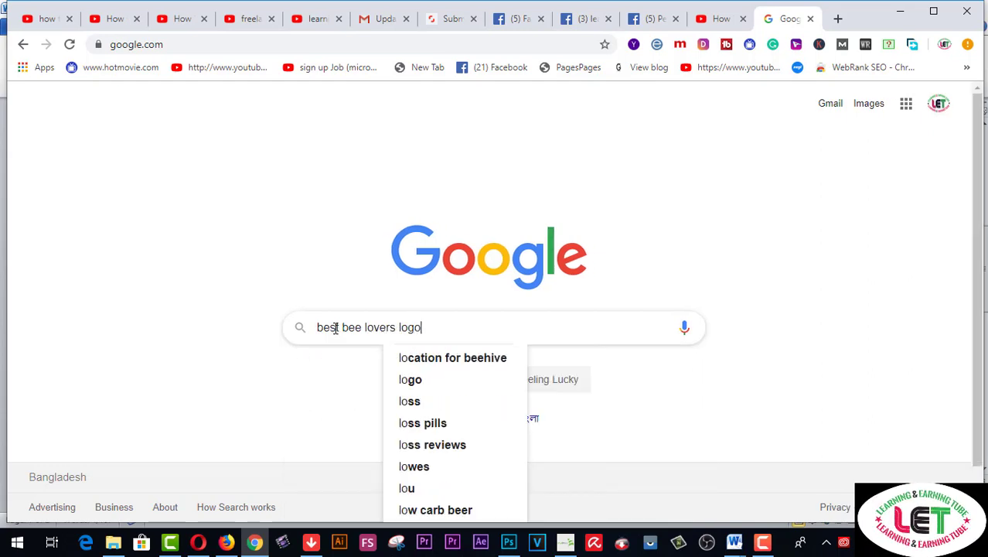
text(o t)
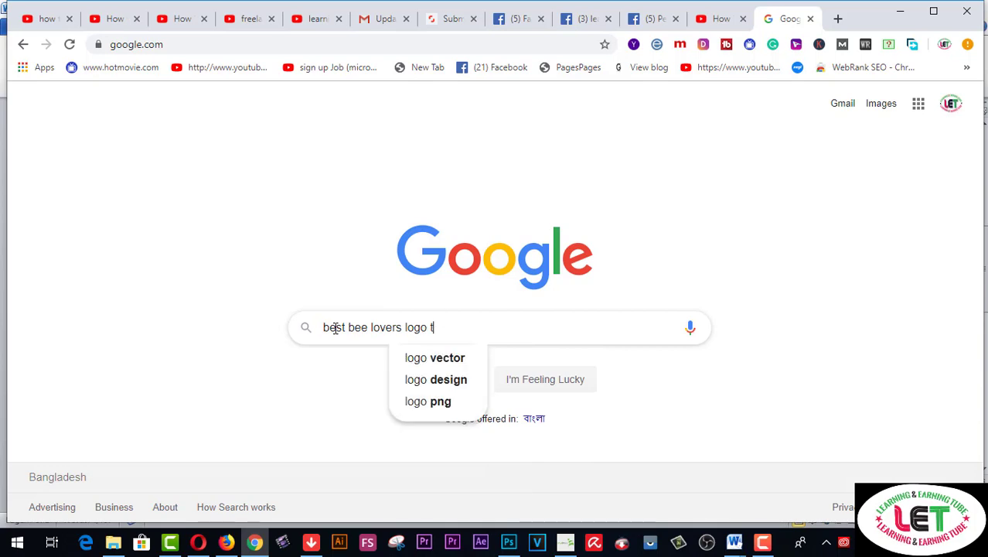
text(a)
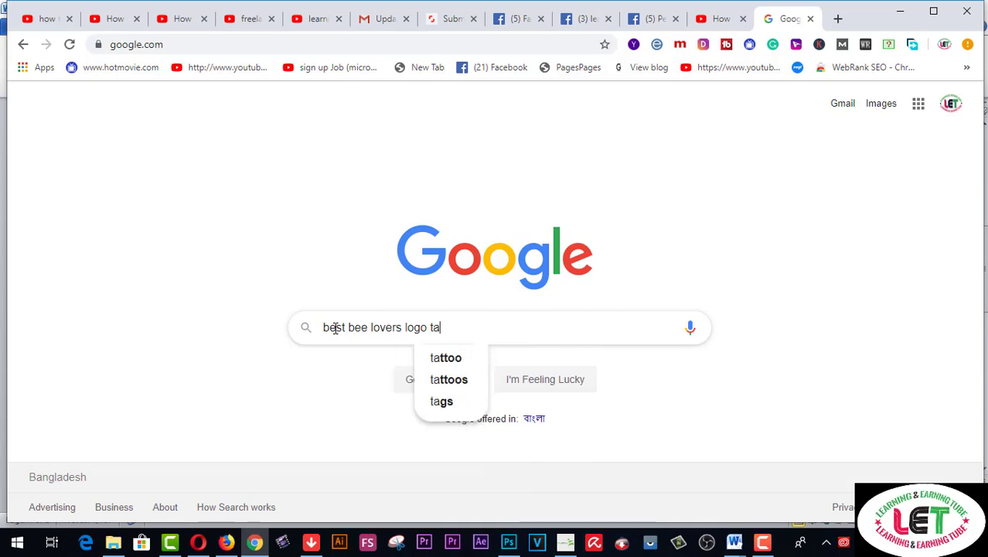
text(gs)
key(Return)
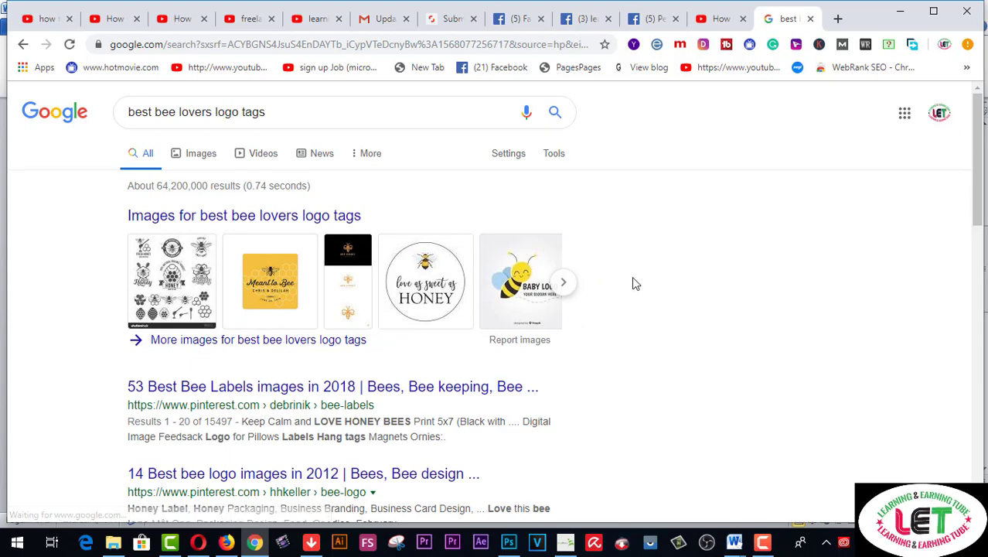
Step: Open the related search 'bee logo brand', copy the phrase, and return to Shutterstock
scroll(632, 283, down, 2)
scroll(632, 284, down, 5)
scroll(631, 280, down, 3)
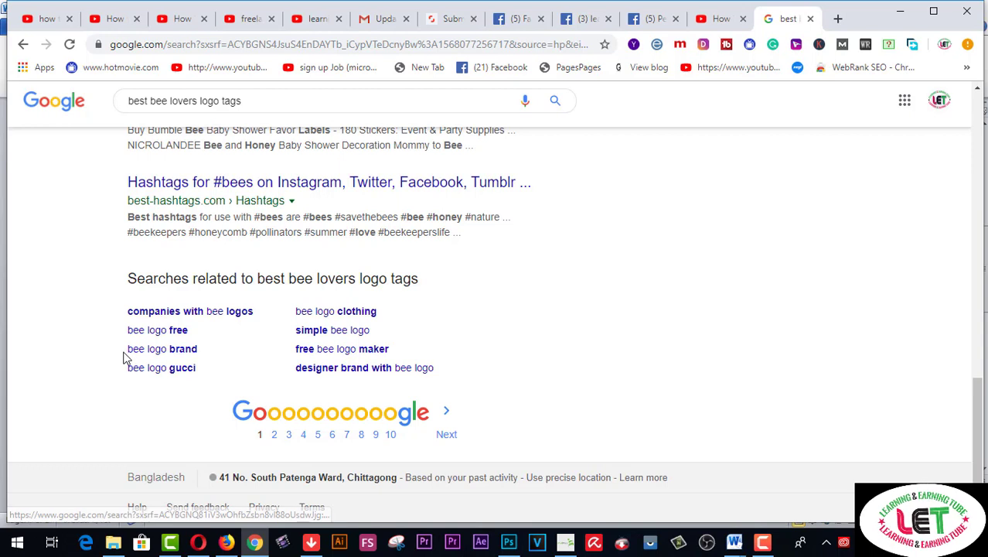
drag(125, 310, 138, 349)
click(150, 428)
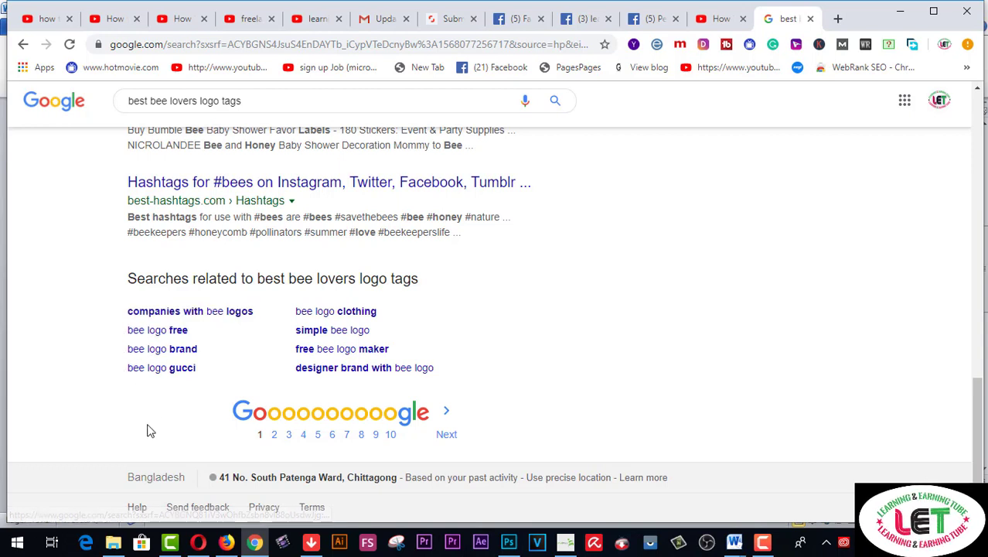
mouse_move(205, 353)
mouse_down()
mouse_move(178, 349)
mouse_move(142, 366)
mouse_up()
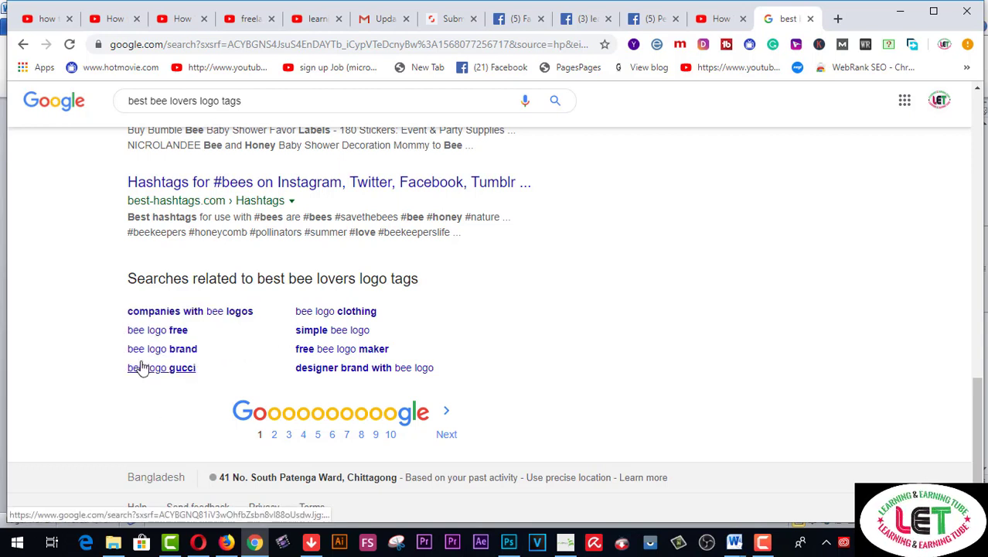
click(131, 357)
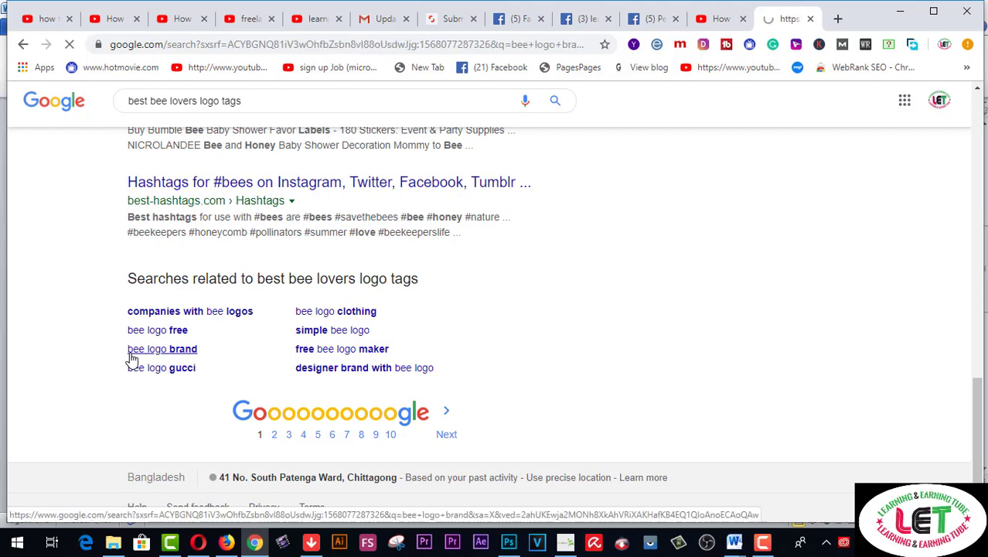
drag(218, 117, 126, 115)
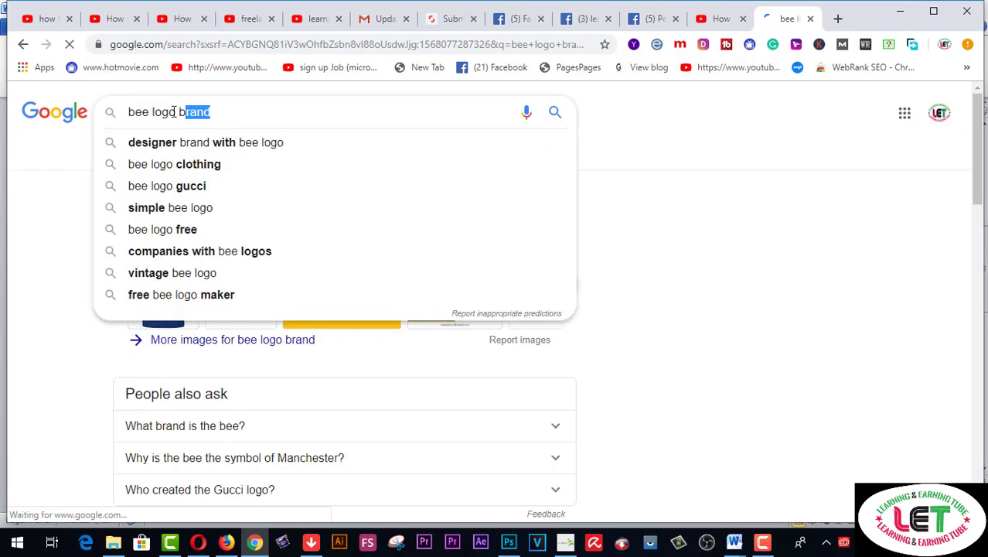
right_click(138, 118)
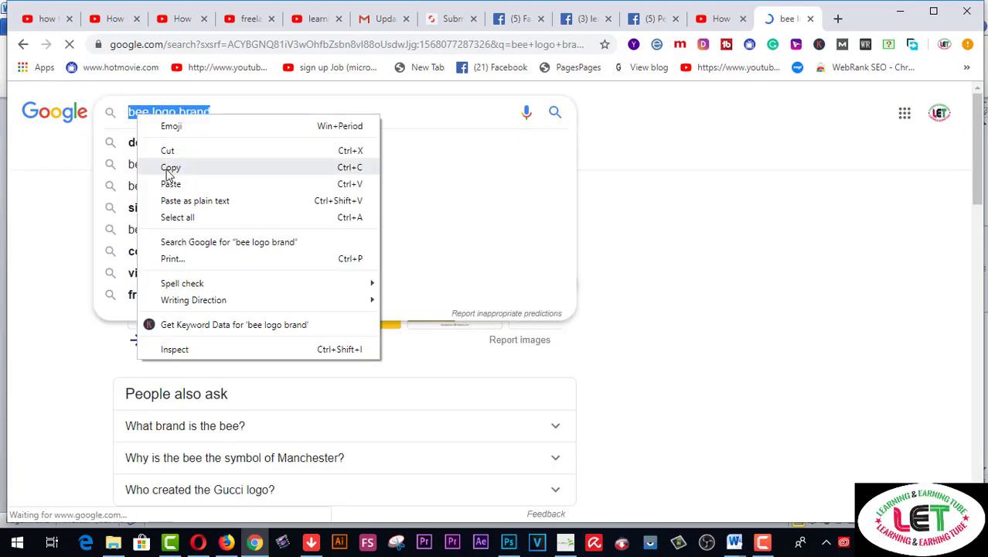
click(170, 167)
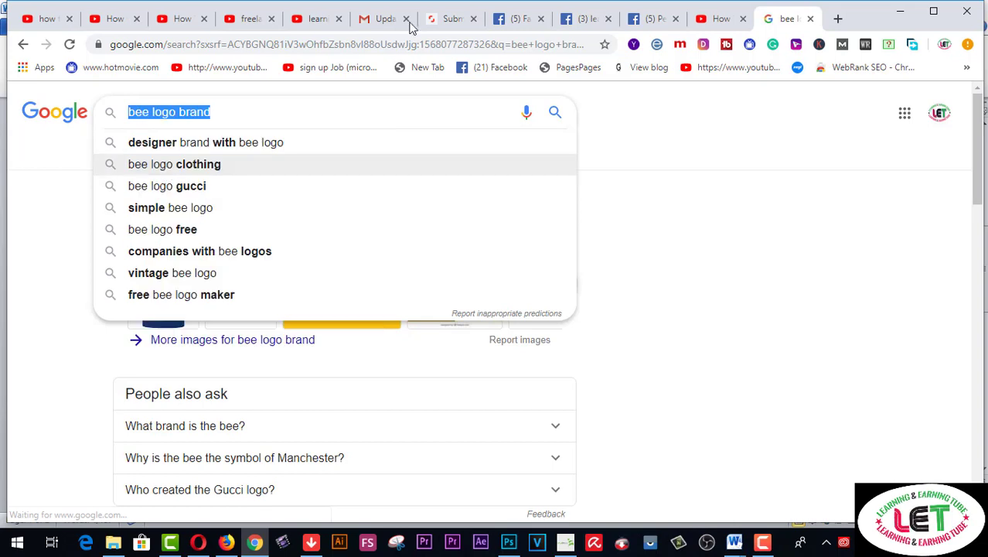
click(451, 21)
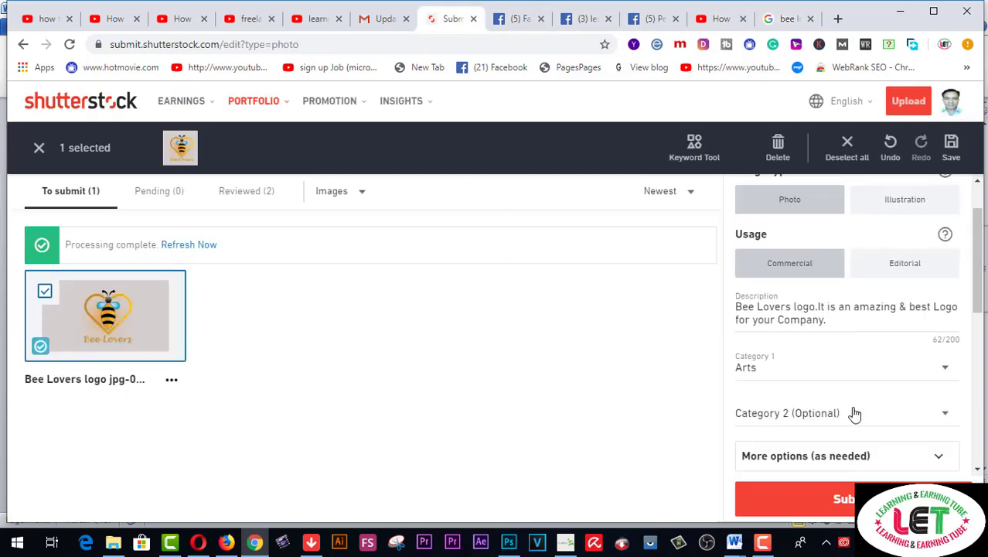
Step: Paste 'simple bee logo' into the Bee Lovers logo's keywords
scroll(876, 370, up, 1)
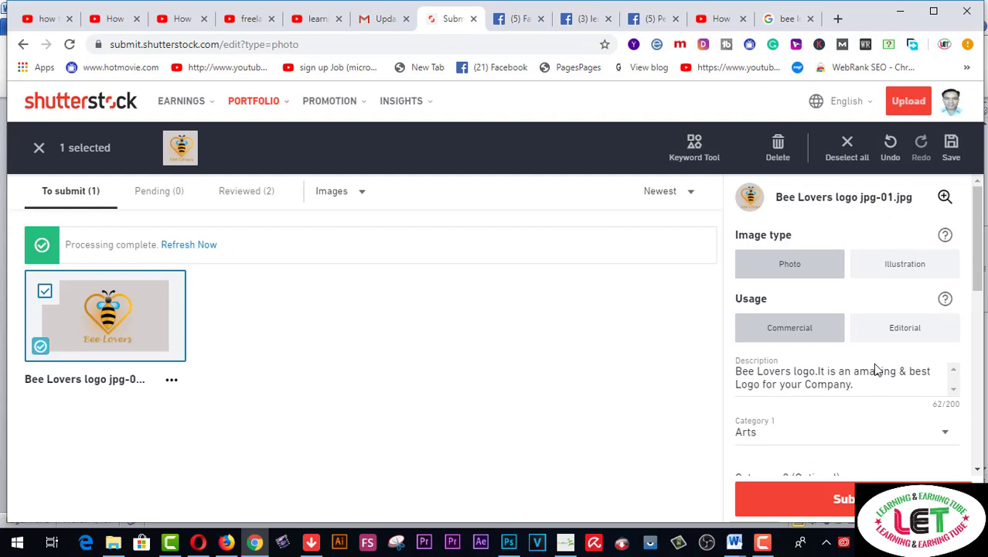
scroll(877, 370, down, 4)
scroll(875, 360, down, 2)
scroll(875, 363, down, 1)
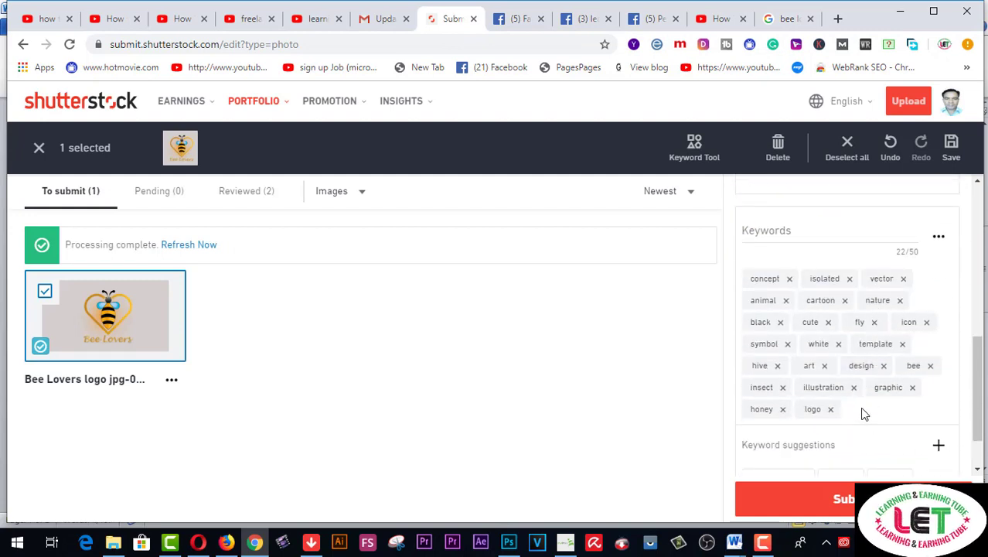
scroll(858, 417, down, 1)
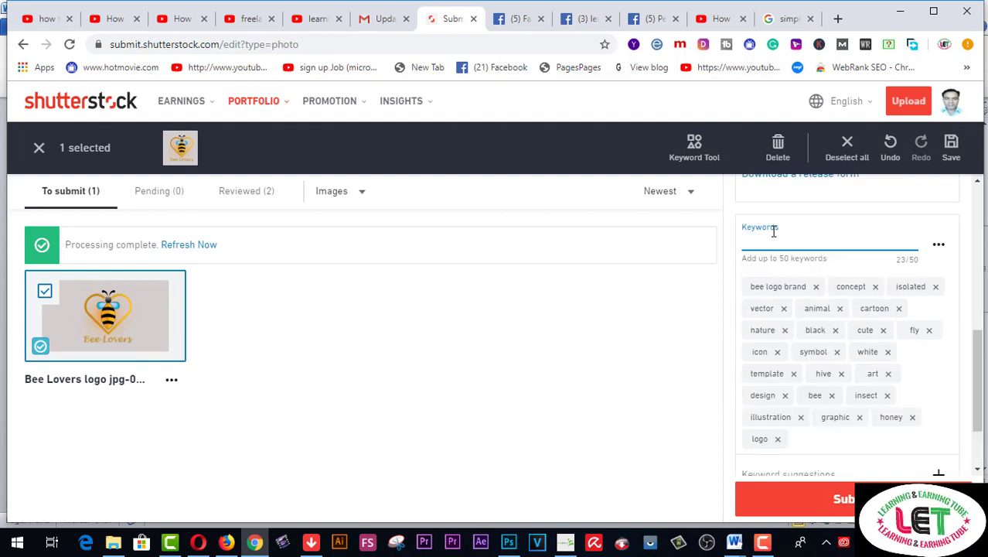
right_click(773, 230)
click(810, 345)
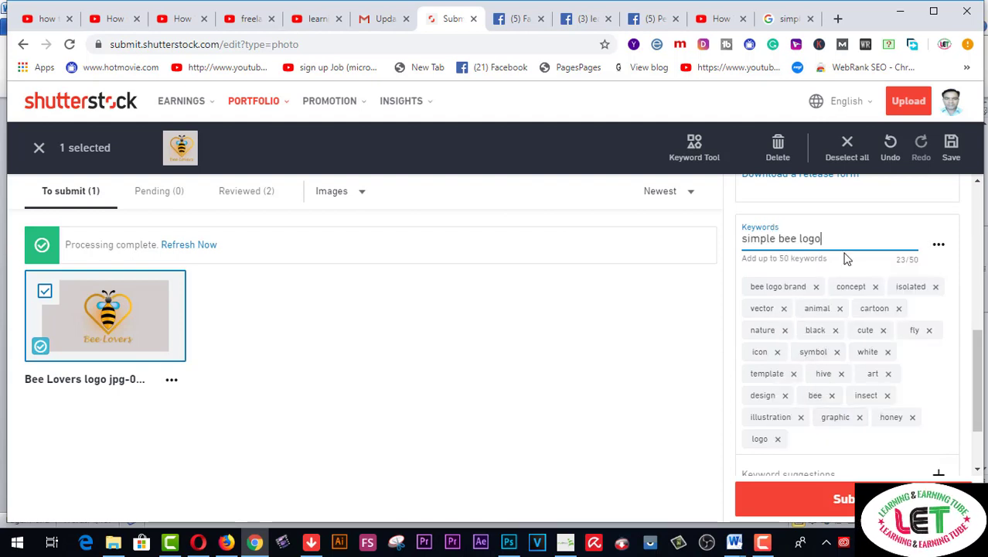
key(Return)
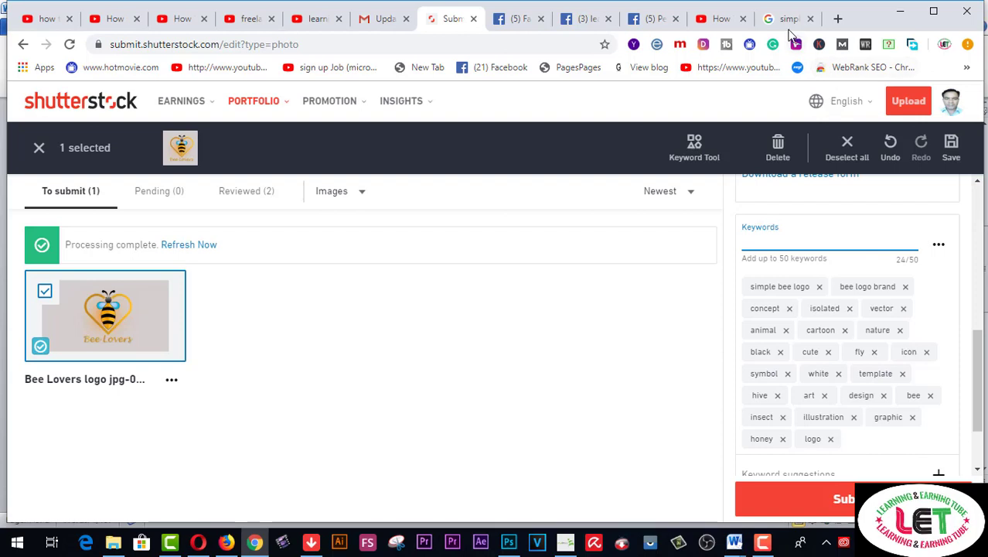
Step: Copy 'bee logo png' from Google's suggestions and add it as a keyword
click(787, 23)
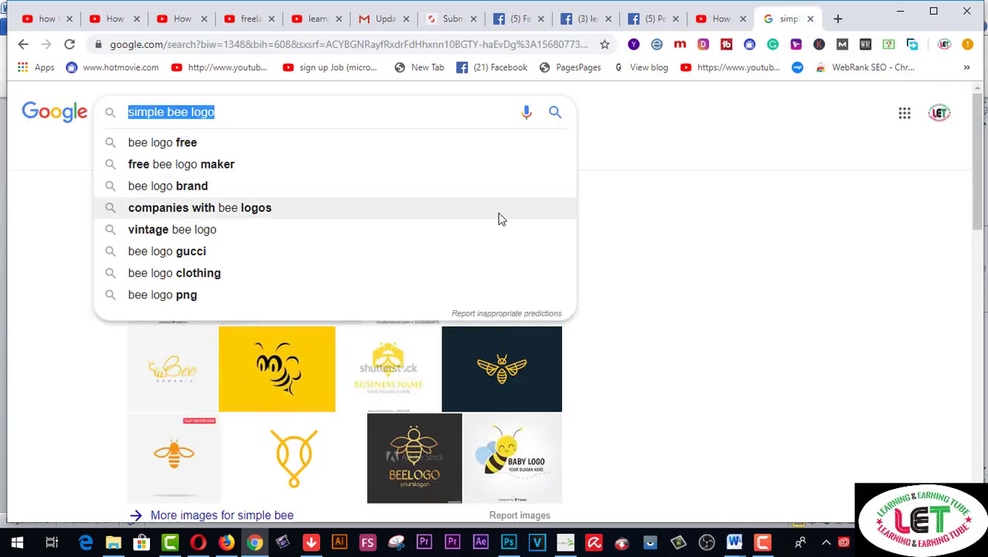
click(173, 298)
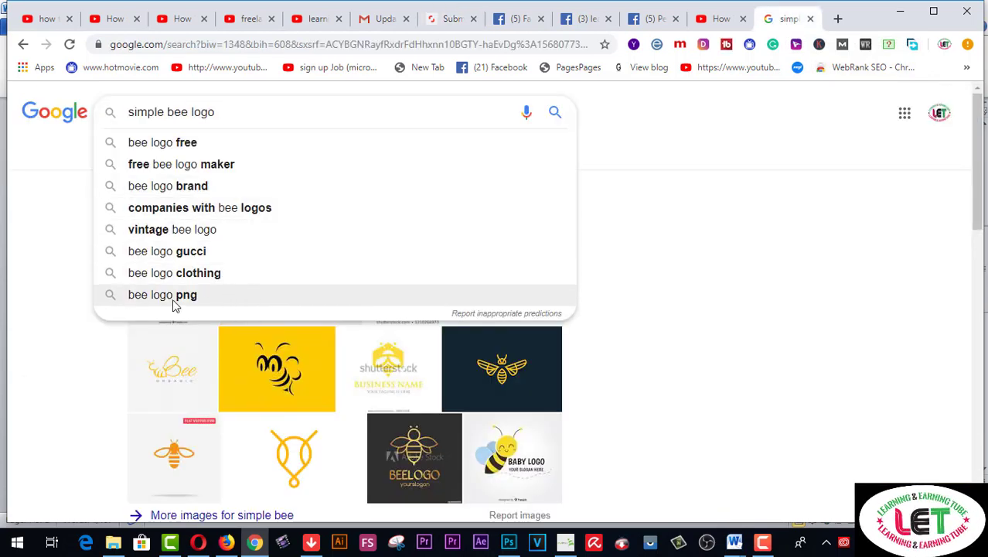
drag(213, 112, 124, 124)
key(ctrl+c)
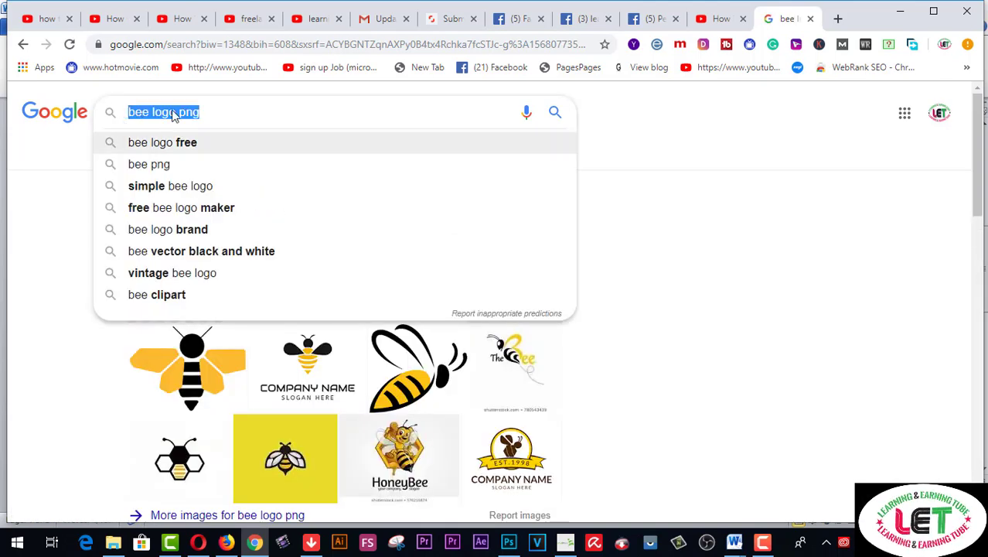
click(448, 20)
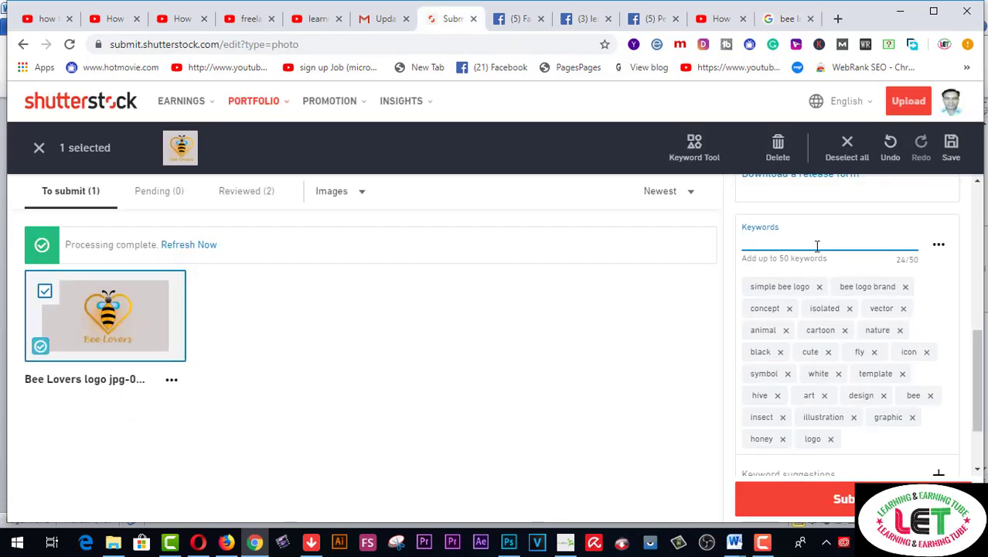
key(ctrl+v)
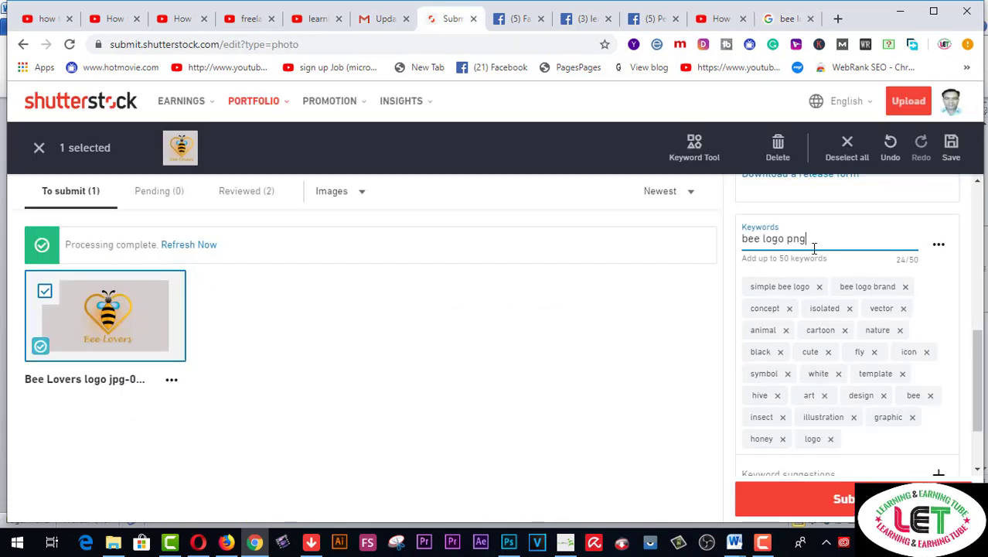
key(Return)
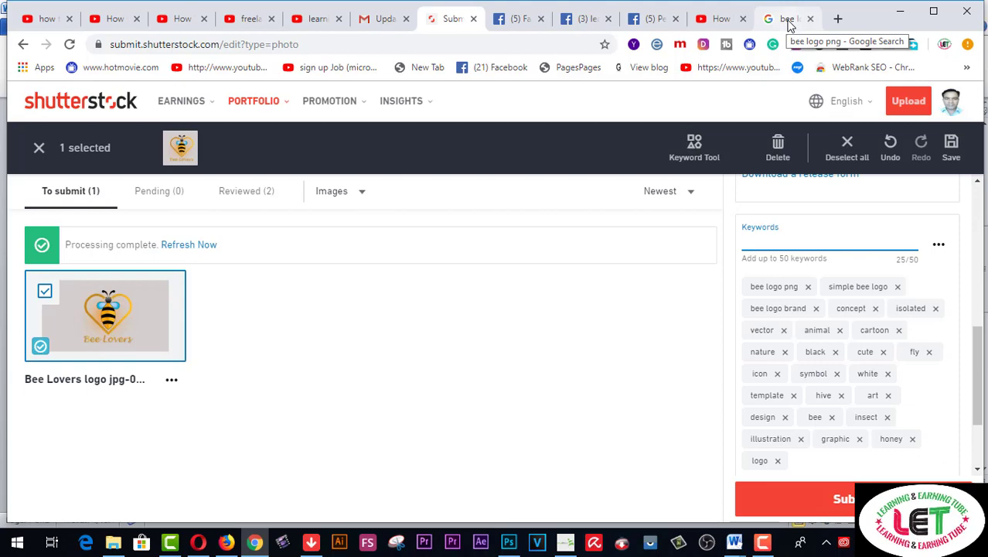
Step: Copy 'bee png' from Google's suggestions and add it as a keyword
click(788, 25)
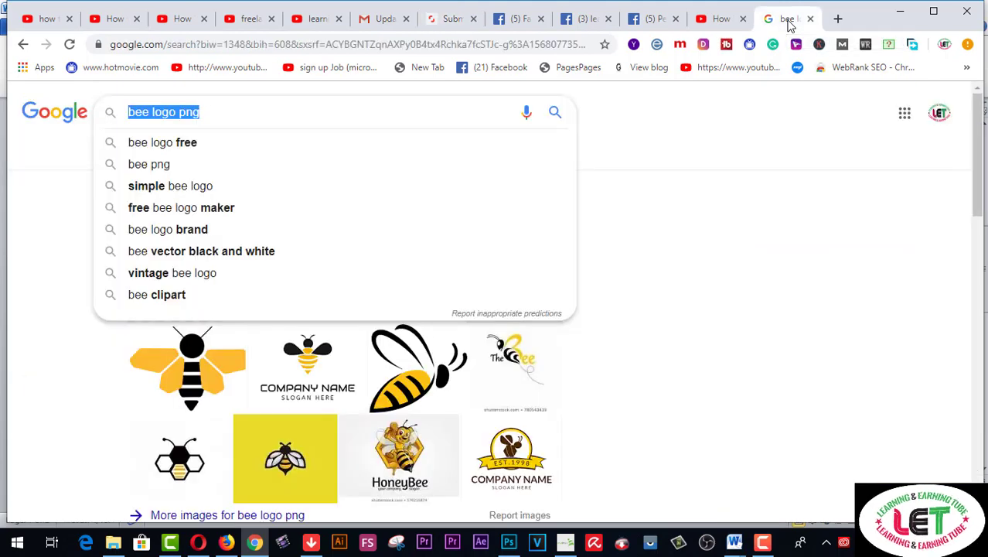
click(149, 165)
drag(175, 112, 122, 114)
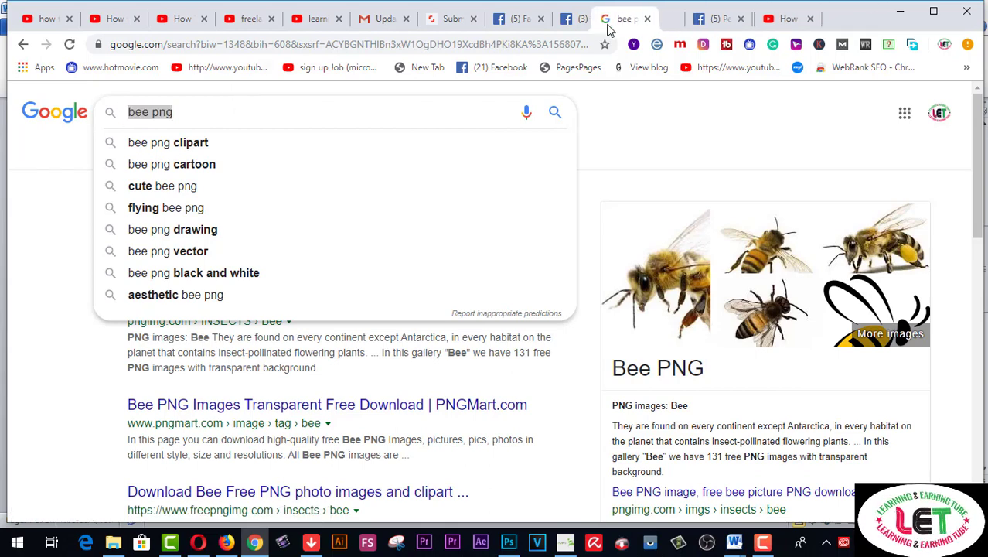
drag(771, 25, 502, 23)
click(450, 25)
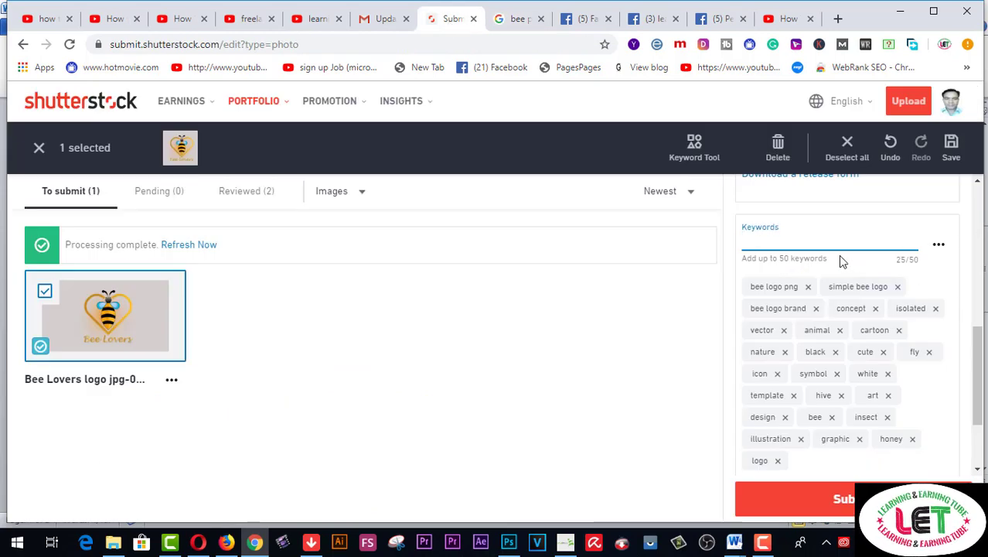
text(bee png)
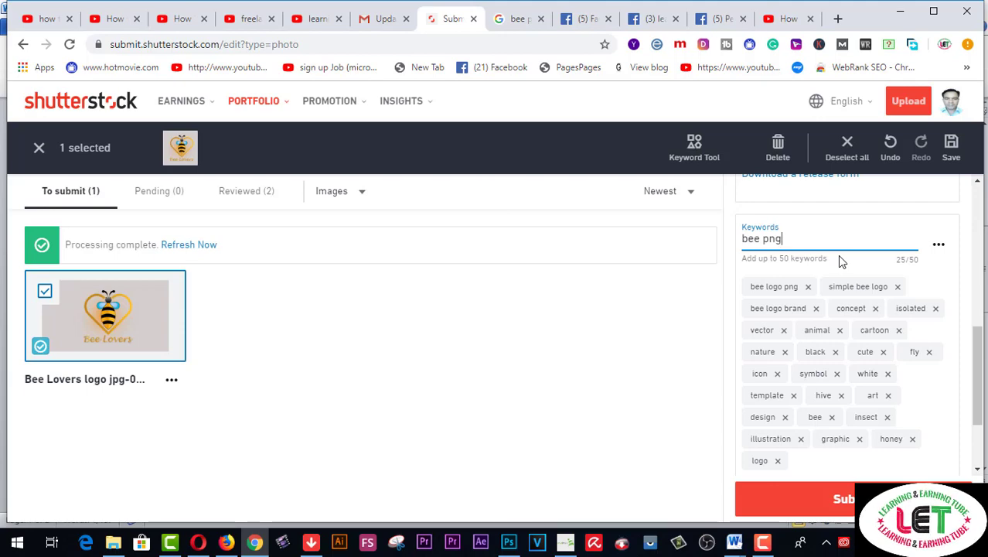
key(Return)
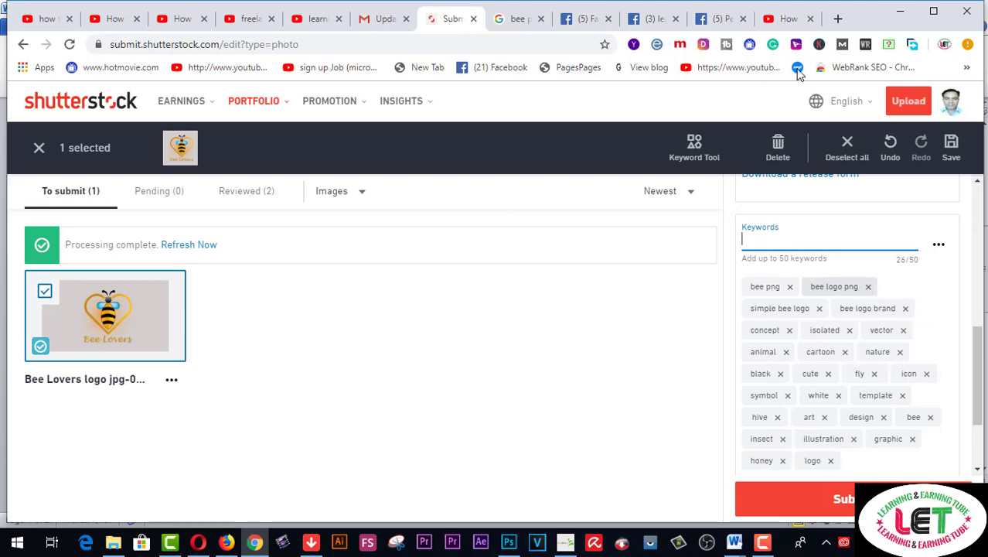
click(521, 25)
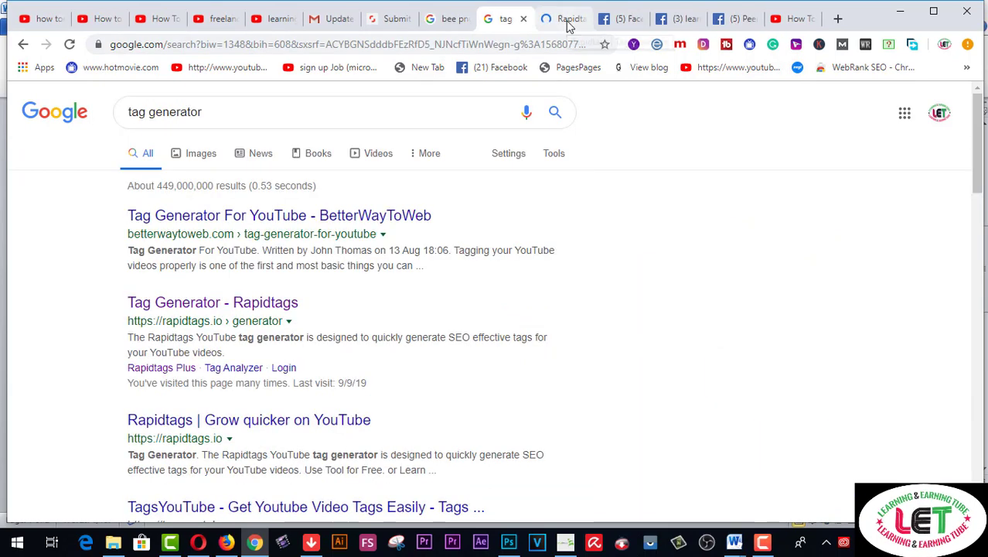
Step: Generate Rapidtags tags for 'Bee Lovers logo', copy them all, and return to Shutterstock keywords
click(569, 22)
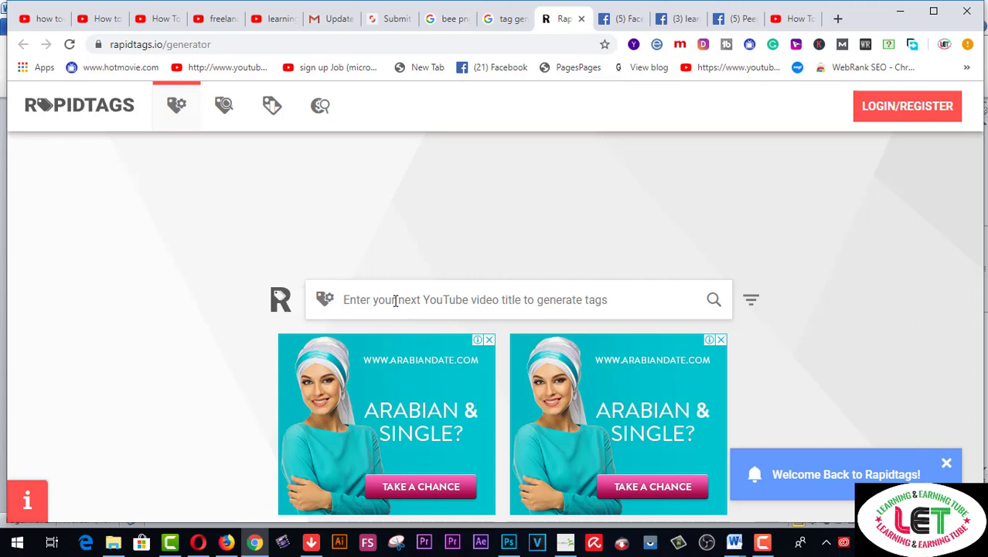
text(Bee)
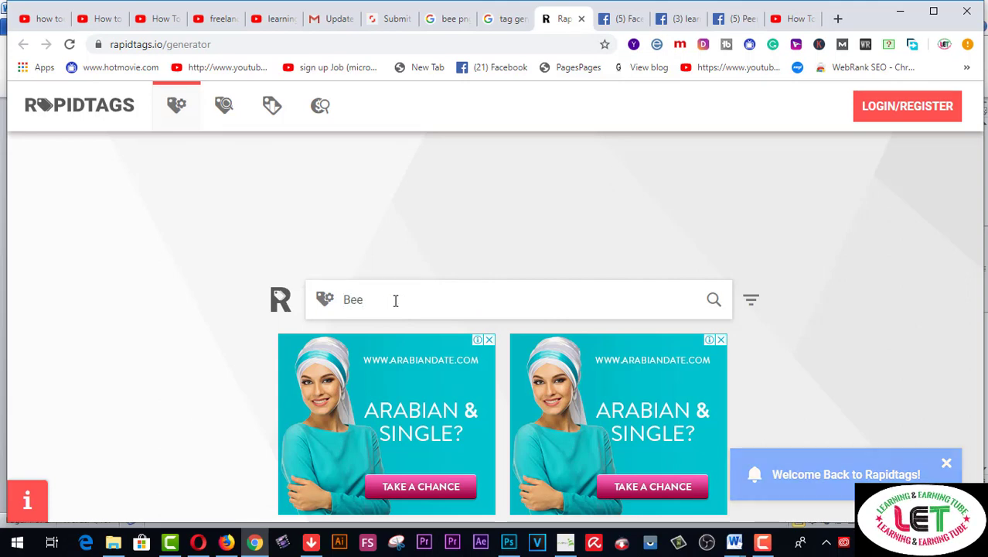
text(Lovers logo)
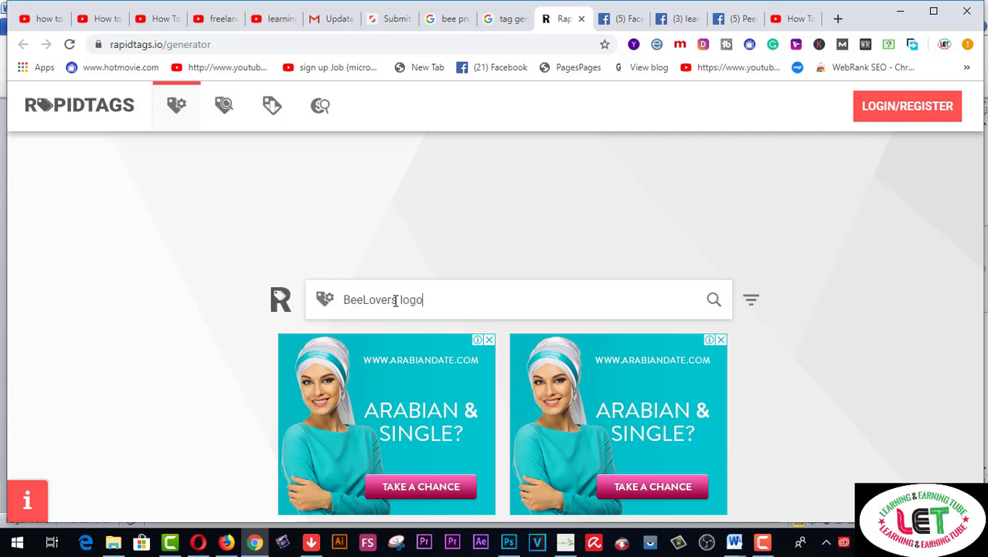
click(363, 299)
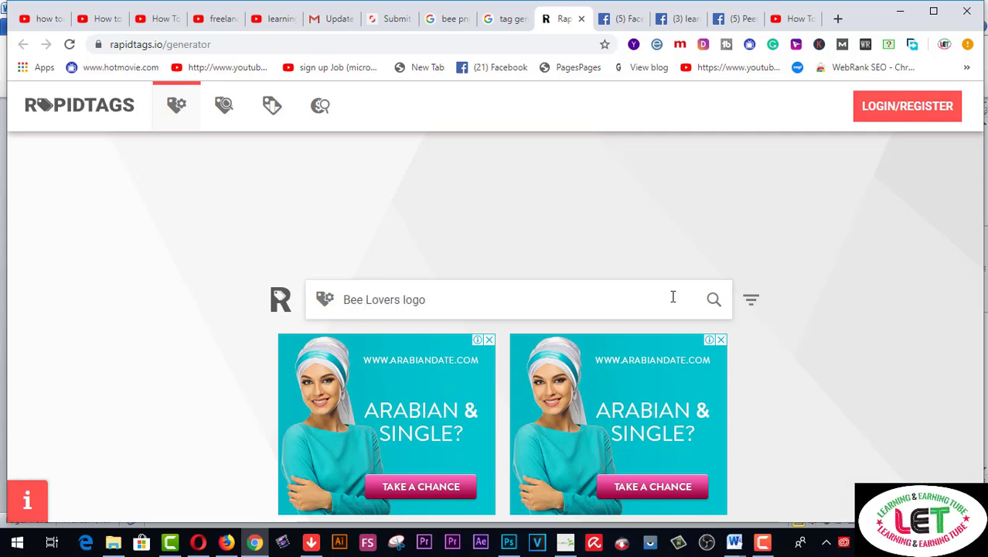
click(713, 301)
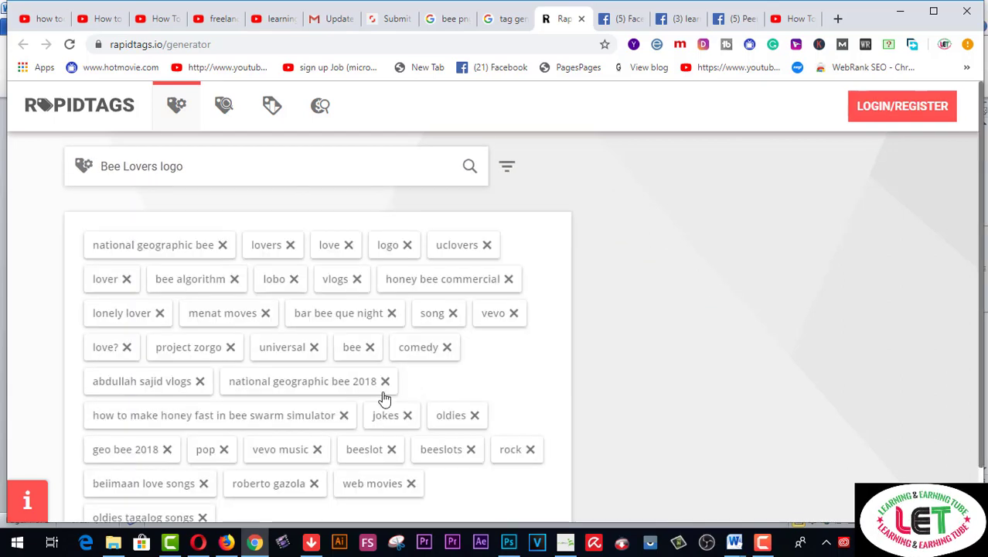
scroll(306, 360, down, 1)
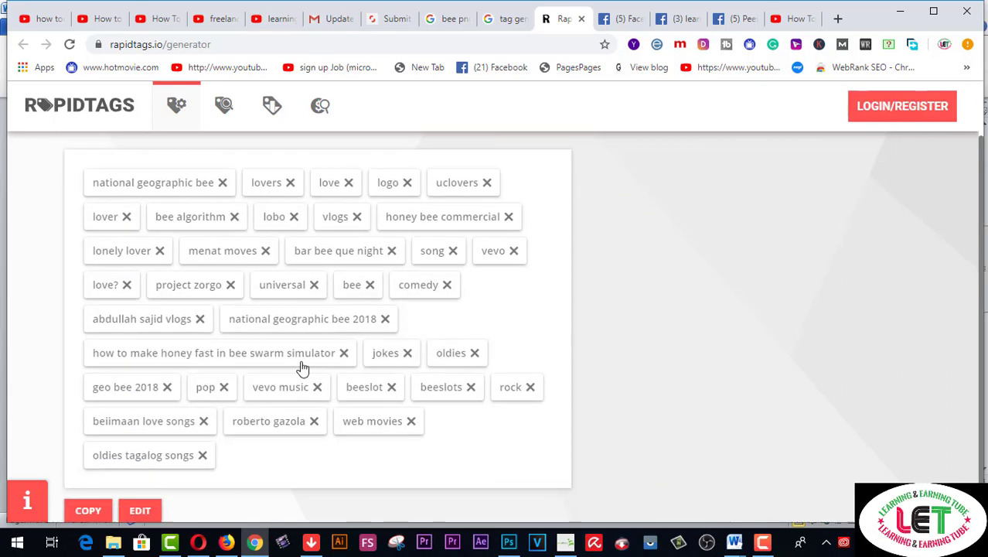
click(89, 514)
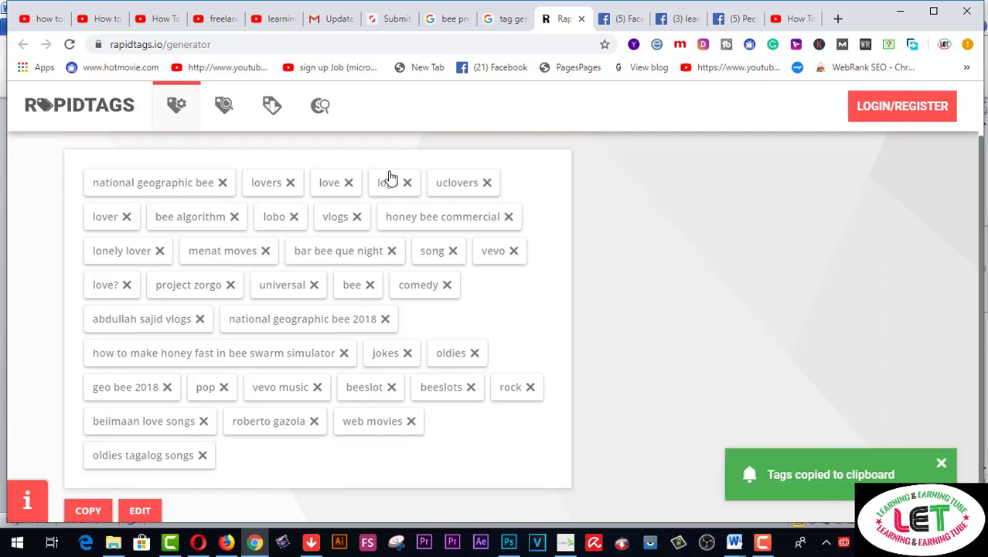
click(402, 23)
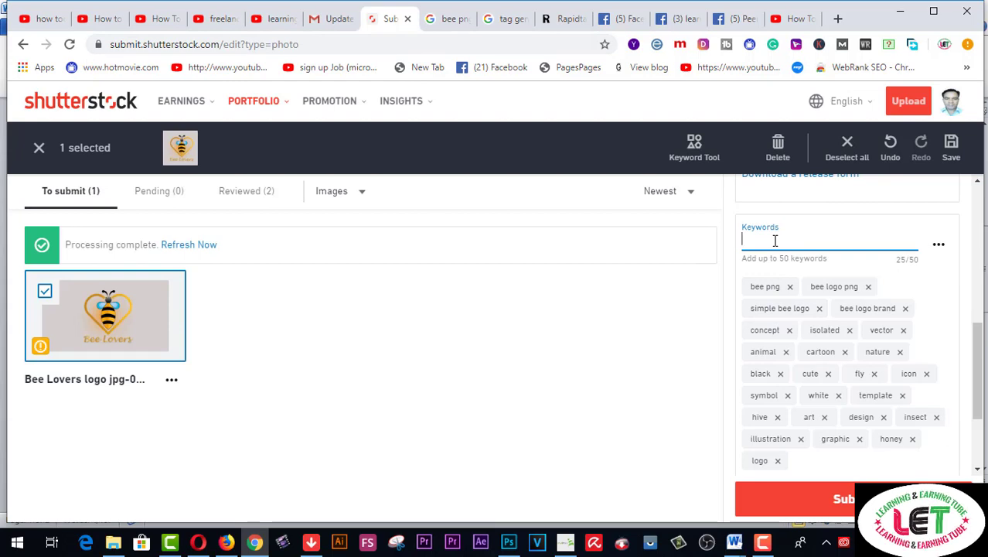
Step: Add the pasted Rapidtags tags like 'national geographic bee' and the suggested 'bee', reaching 37/50 keywords
key(ctrl+v)
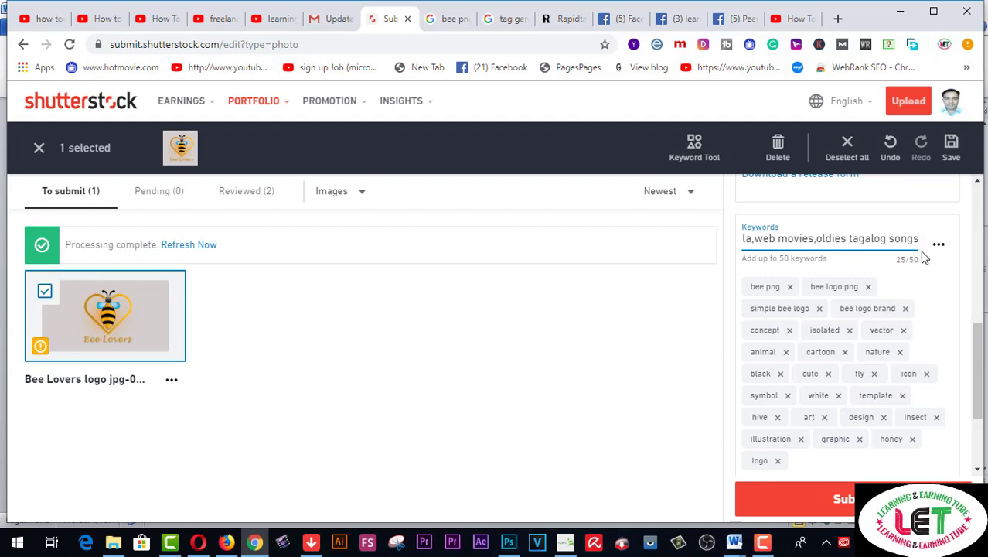
key(Return)
scroll(906, 374, down, 5)
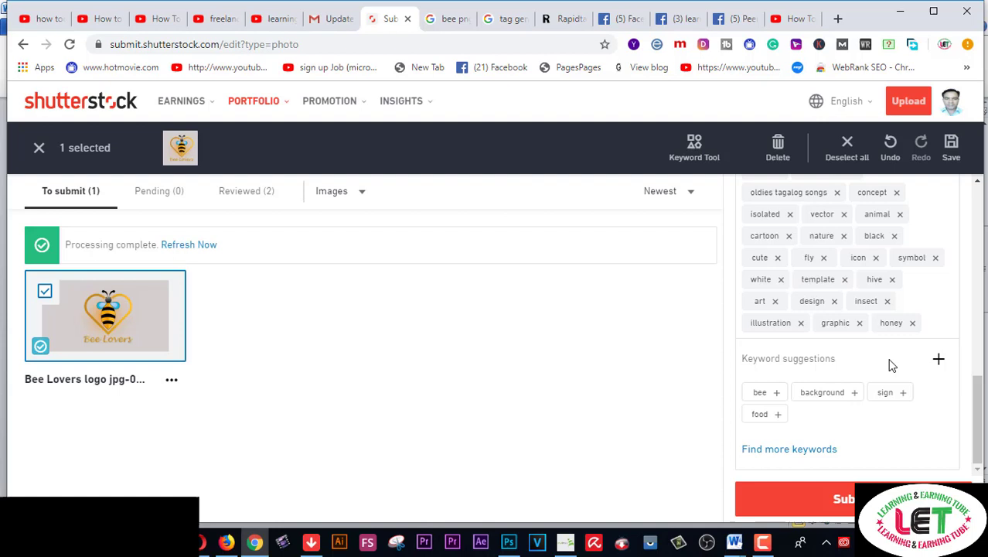
click(771, 394)
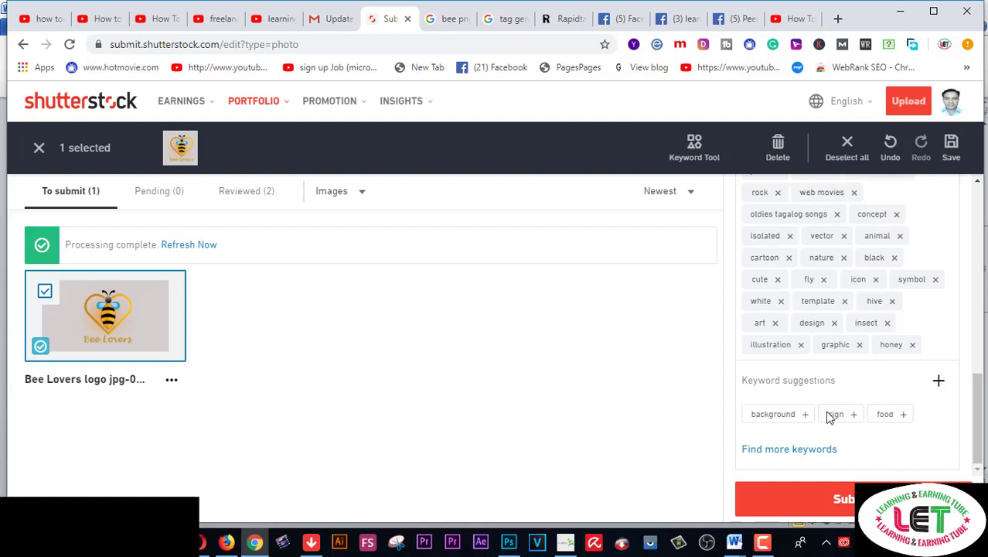
scroll(866, 386, up, 5)
scroll(890, 391, up, 2)
scroll(890, 390, down, 1)
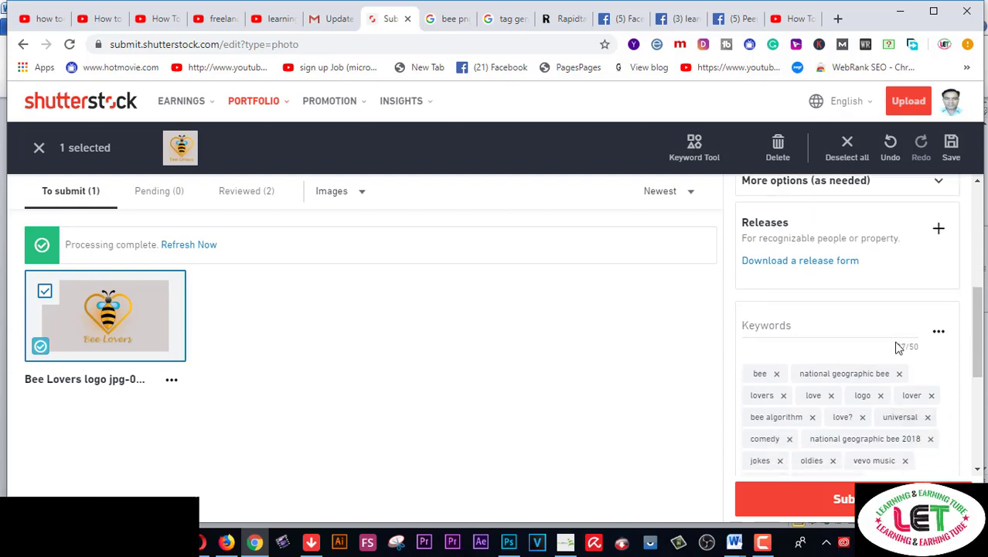
scroll(903, 361, up, 1)
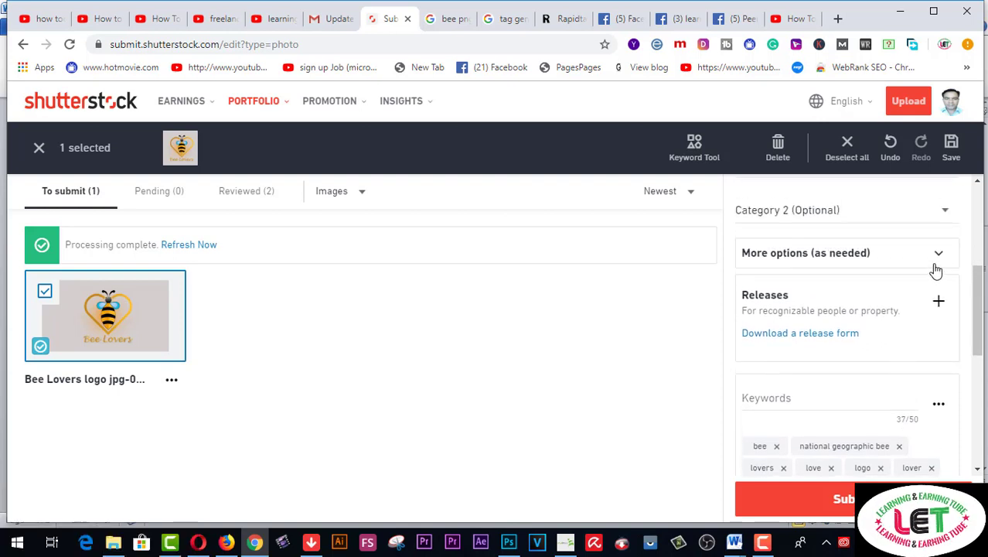
scroll(937, 286, up, 1)
scroll(935, 289, up, 1)
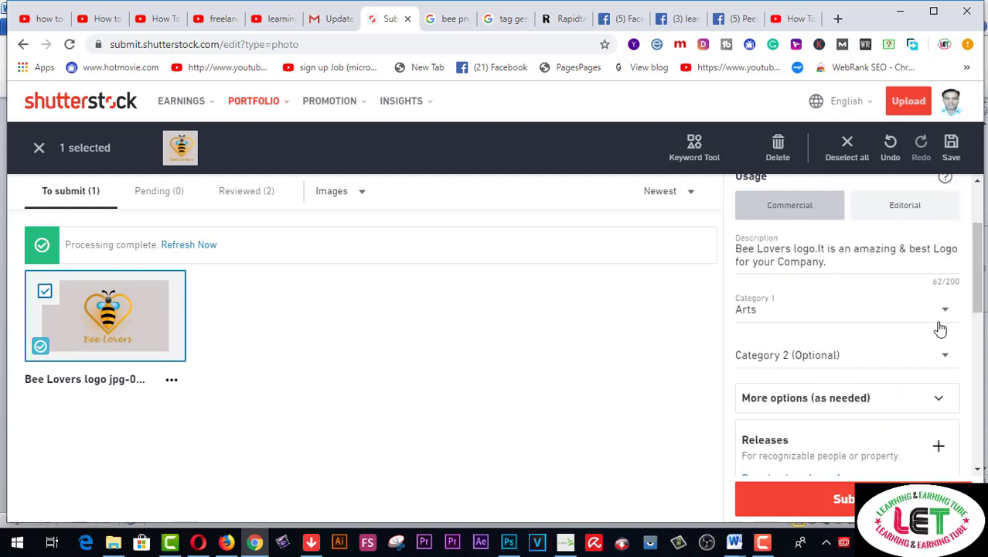
Step: Set the second category to Animals/Wildlife, mark the image as an illustration, and review the 37 keywords
click(946, 361)
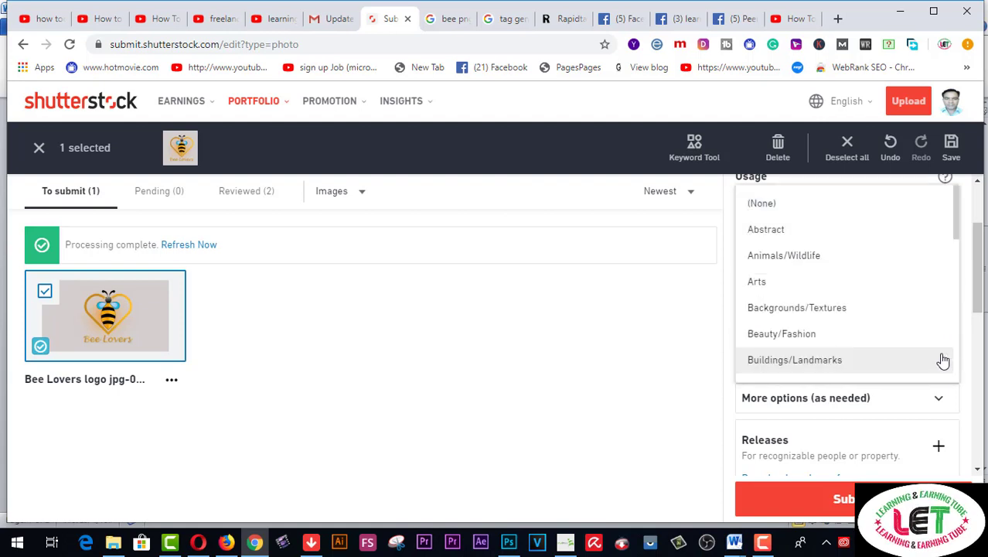
click(819, 255)
scroll(919, 382, up, 2)
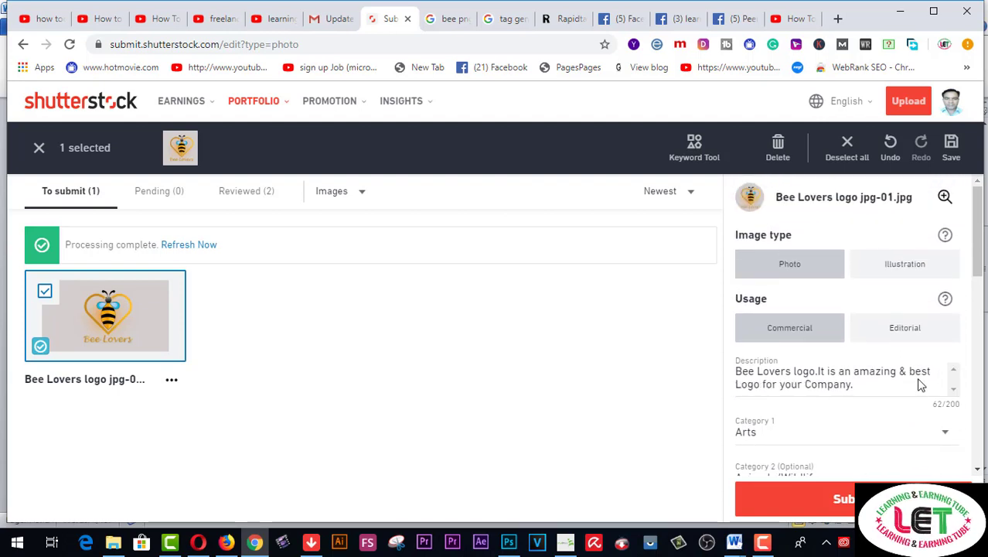
click(893, 267)
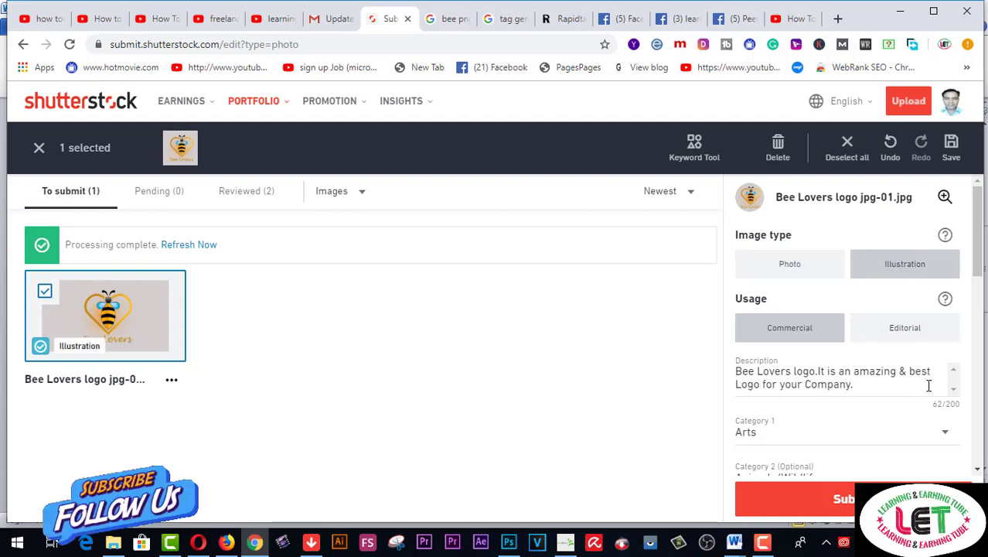
scroll(924, 389, down, 1)
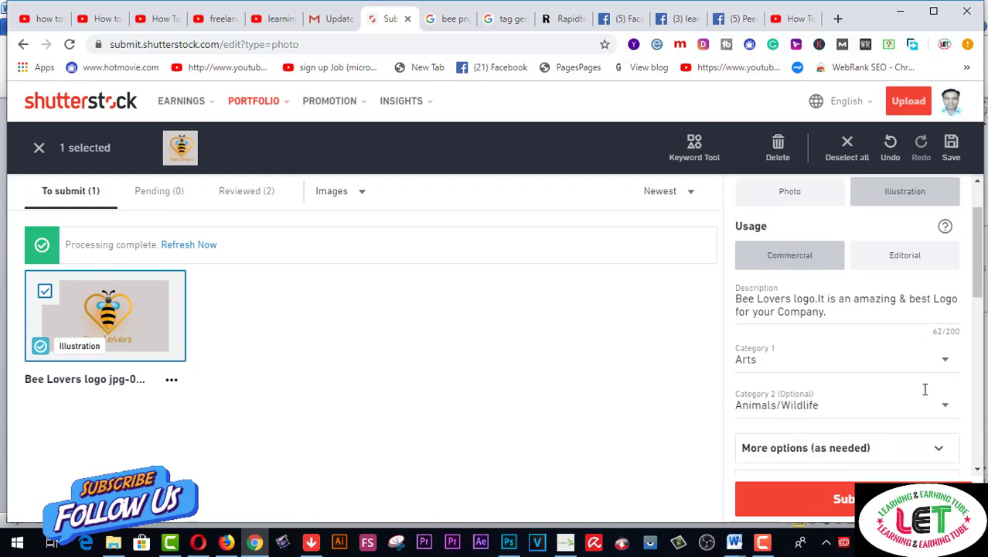
scroll(926, 394, down, 3)
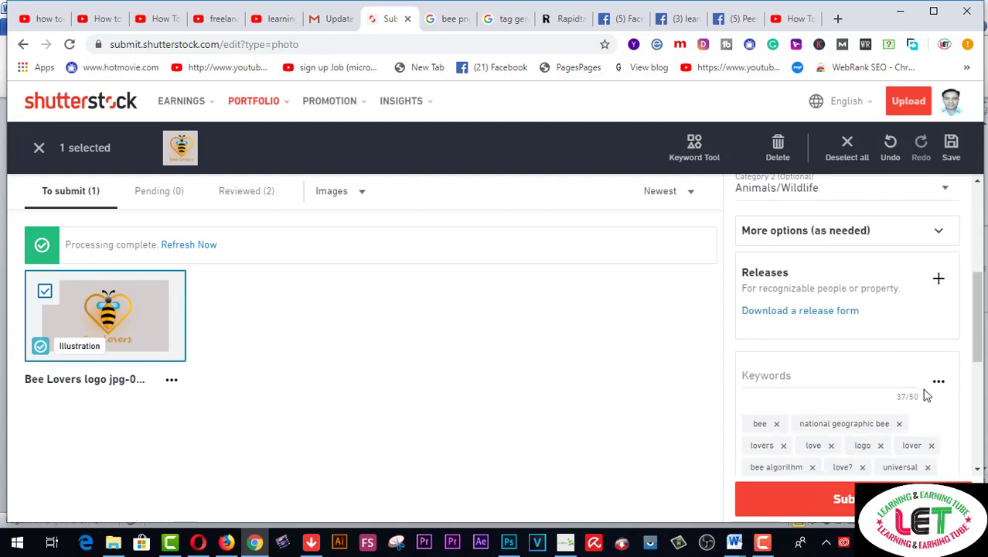
scroll(926, 394, down, 1)
scroll(926, 394, down, 2)
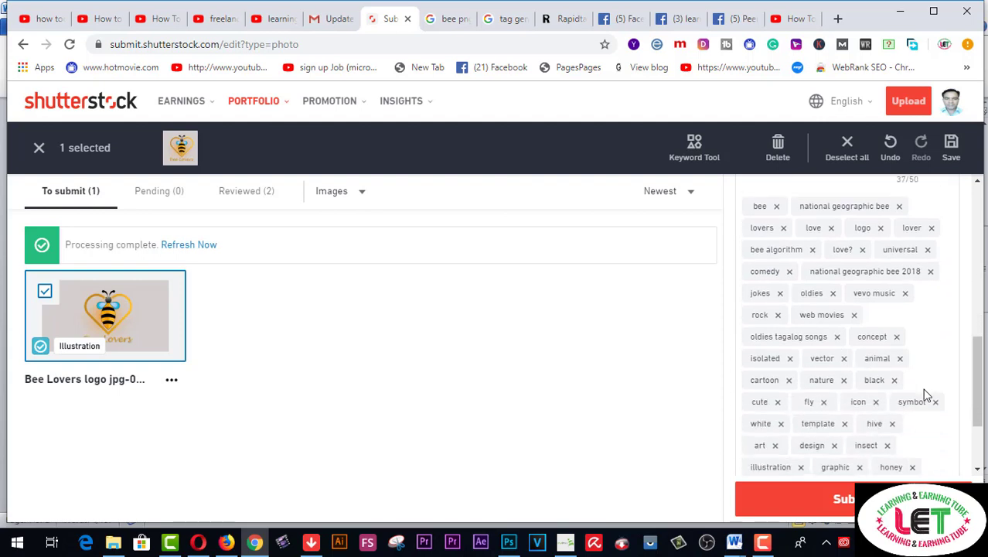
scroll(926, 394, down, 1)
scroll(926, 394, up, 1)
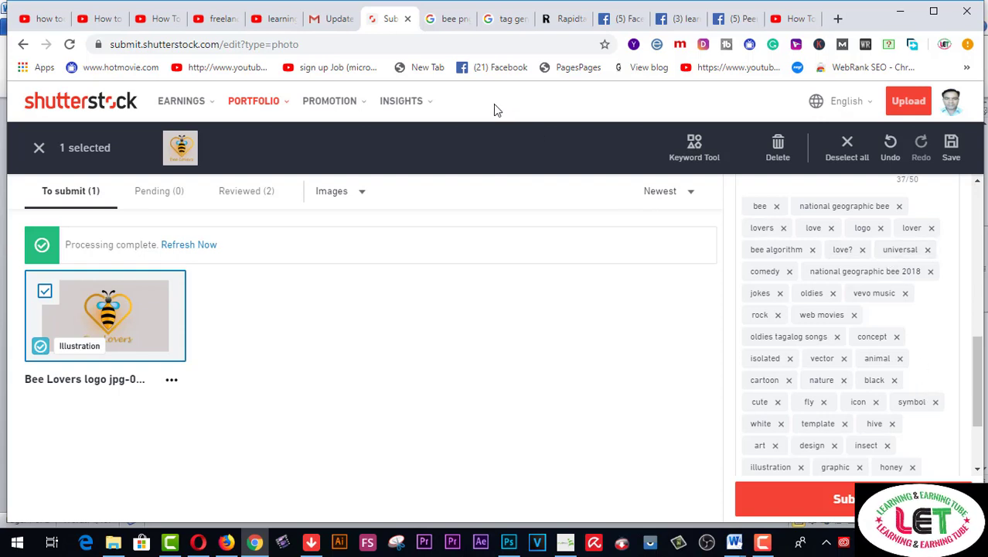
Step: Copy the 'flying bee png' Google suggestion and add it as a logo keyword
click(453, 27)
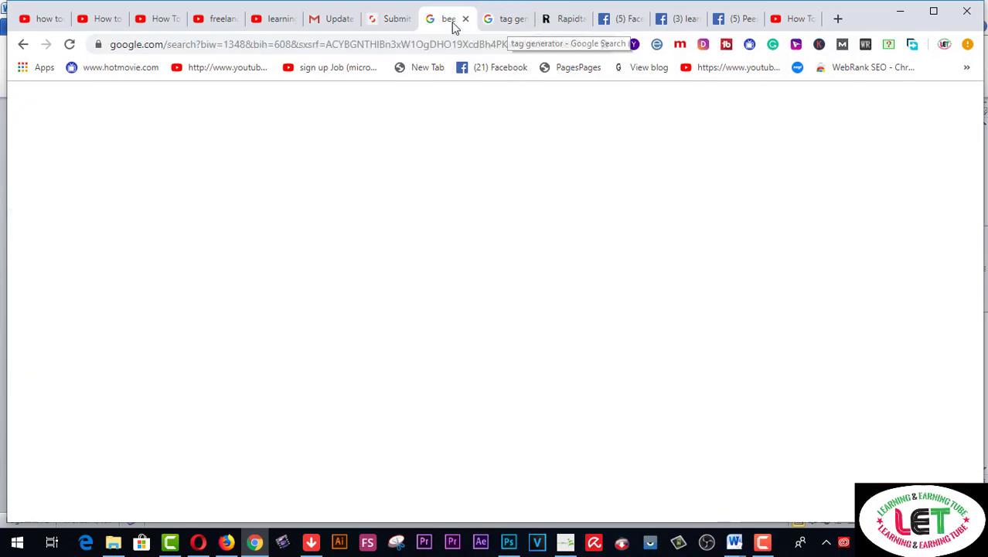
click(504, 26)
click(451, 25)
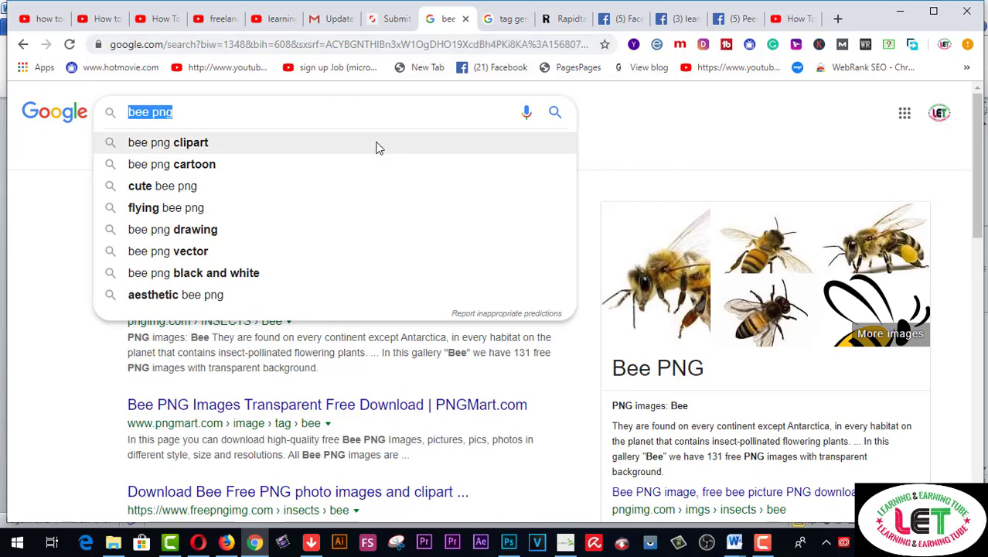
click(195, 219)
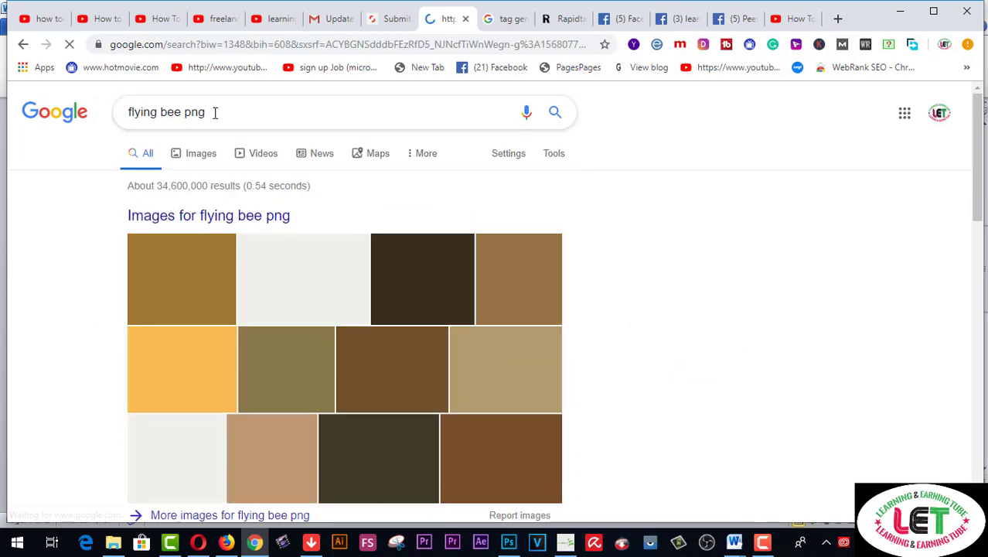
triple_click(157, 111)
key(ctrl+c)
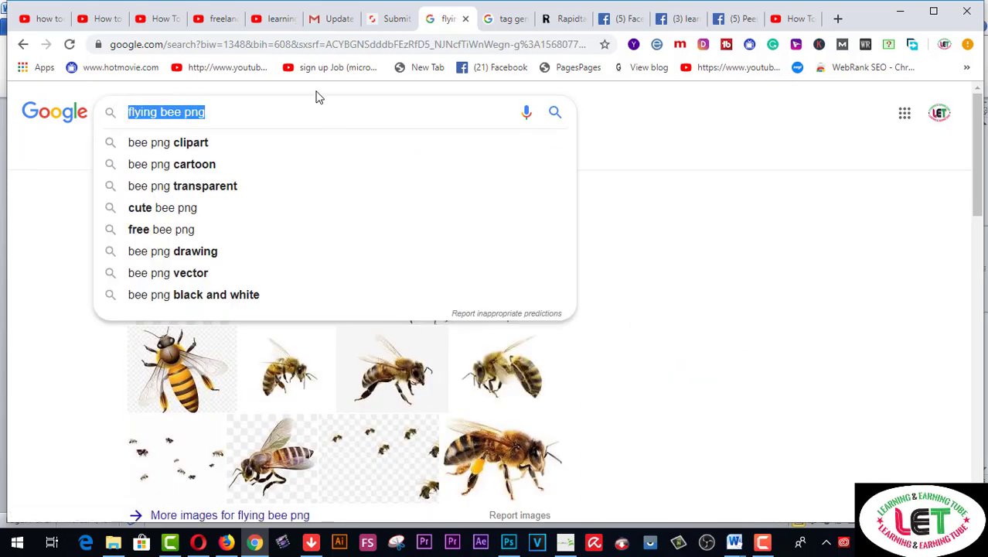
click(395, 19)
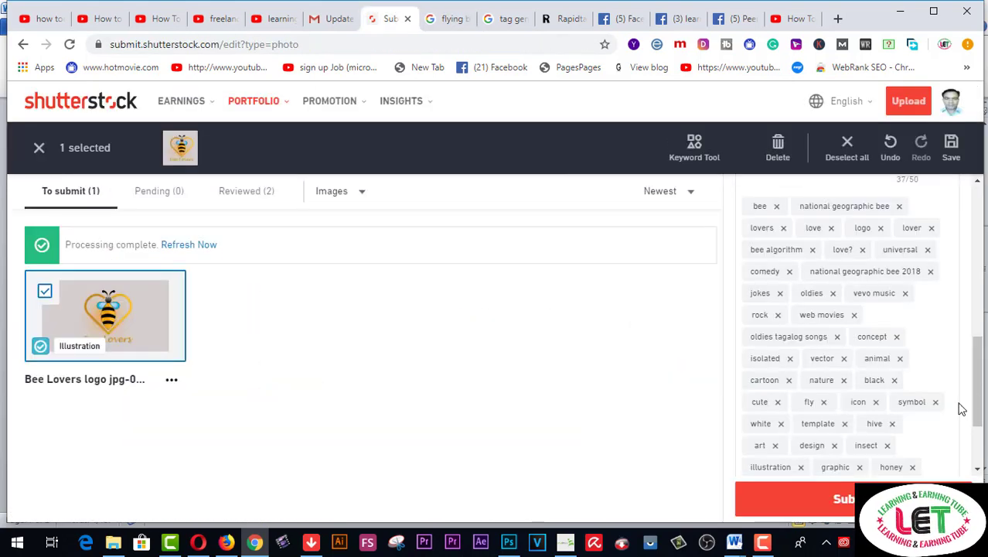
scroll(906, 415, up, 3)
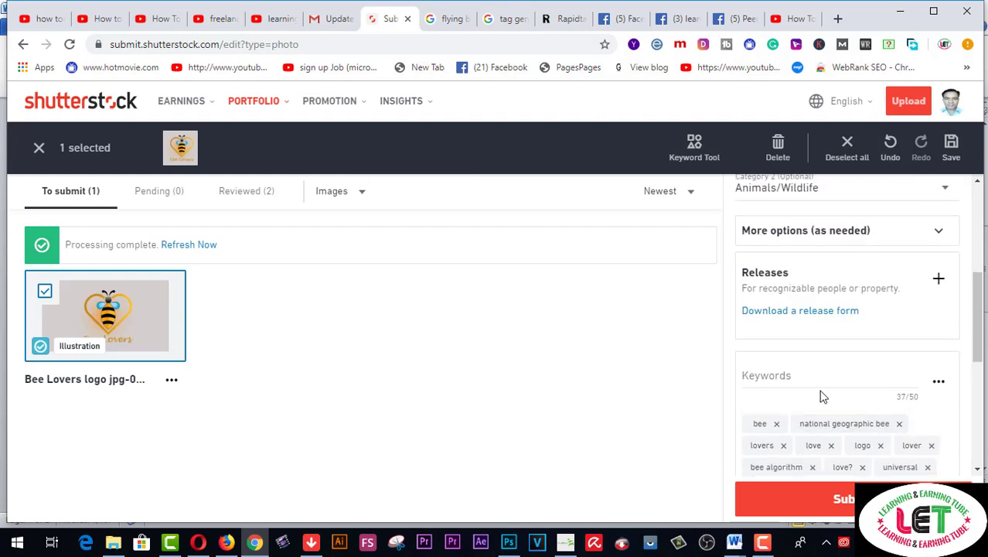
click(796, 378)
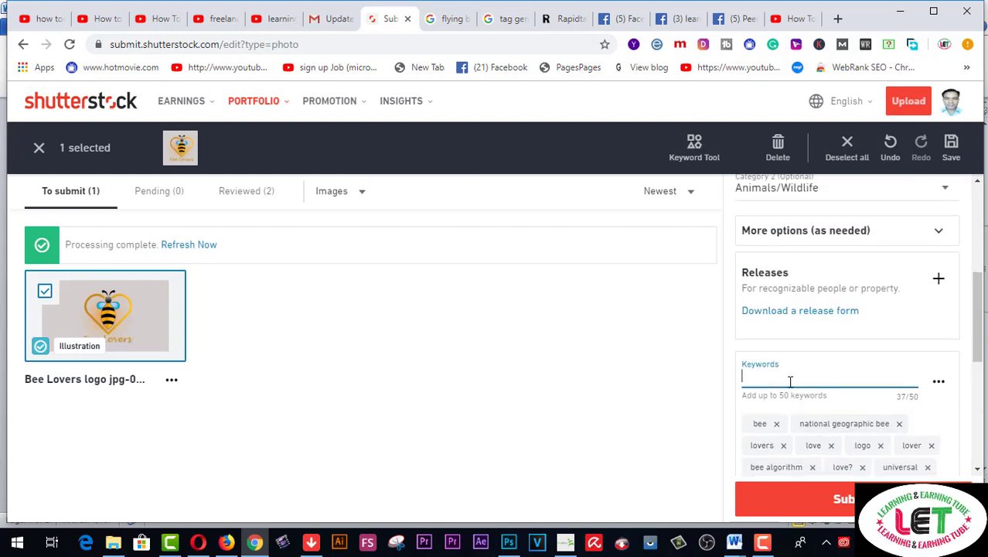
key(ctrl+v)
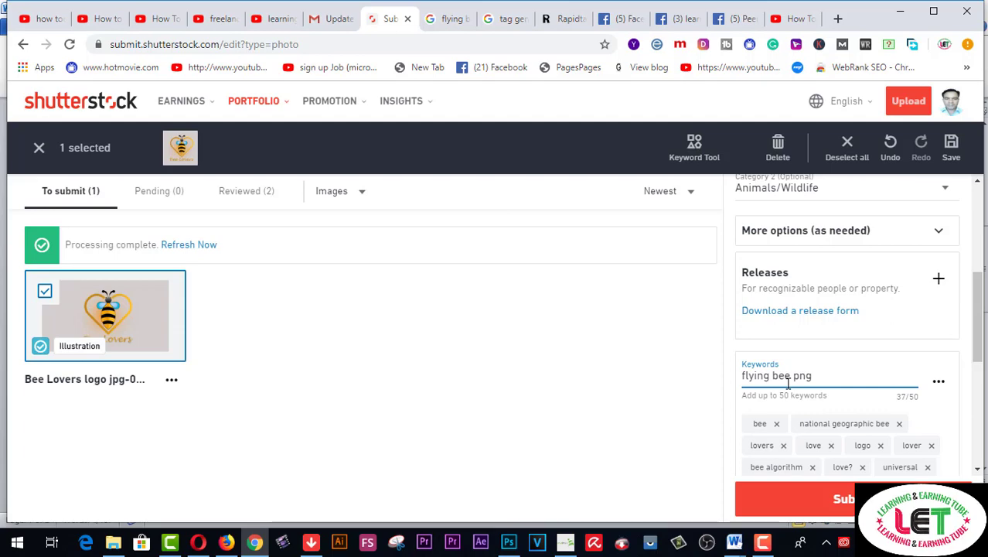
key(Return)
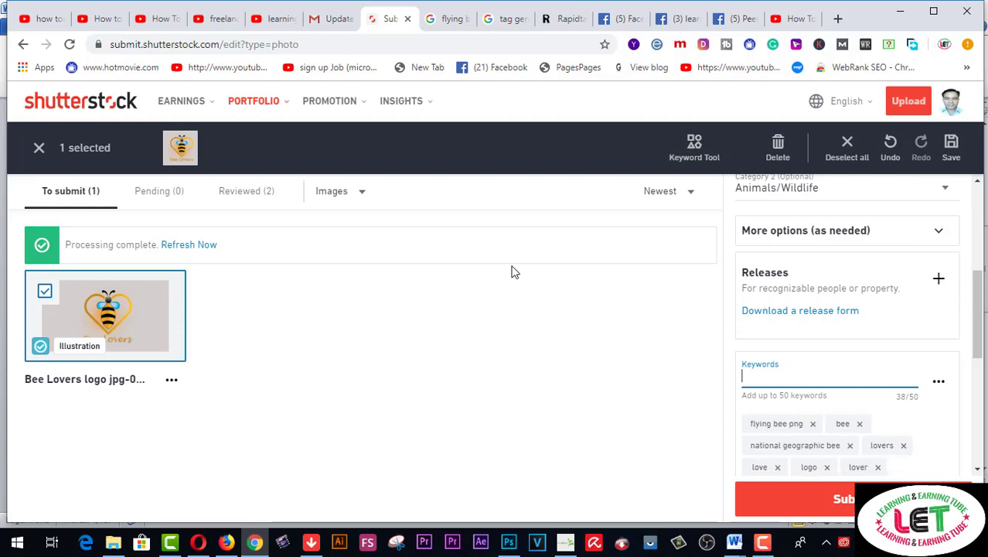
Step: Copy the 'bee png transparent' Google suggestion and add it as a logo keyword
click(450, 19)
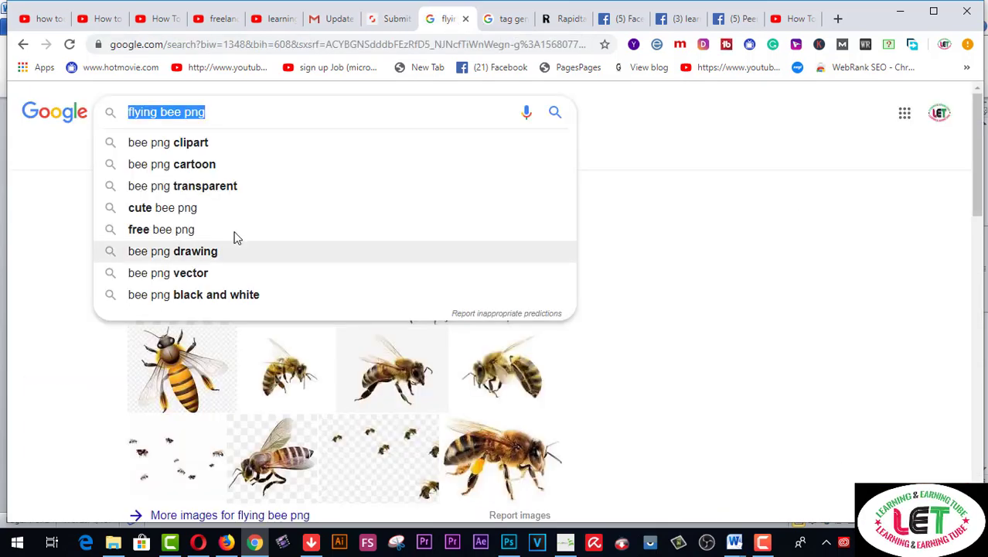
click(213, 188)
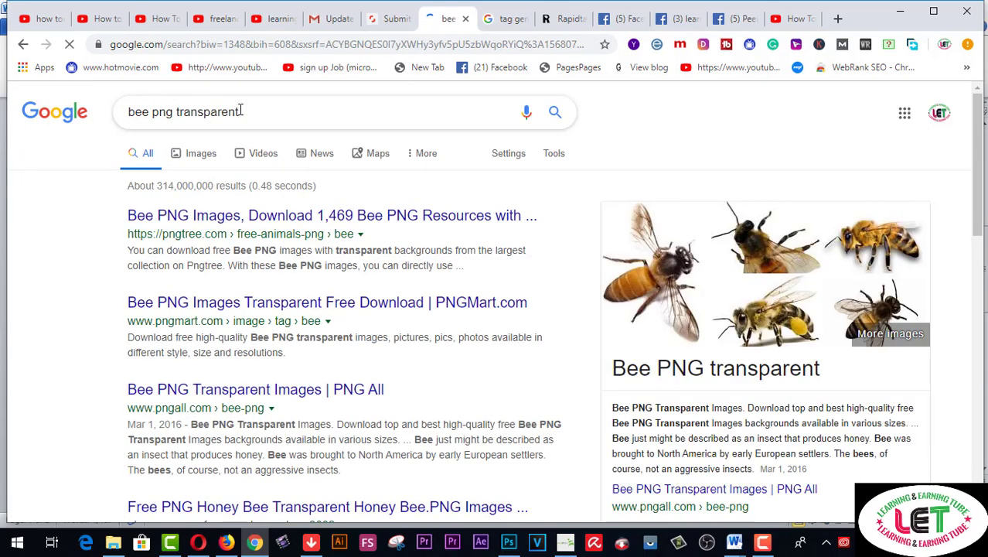
triple_click(209, 111)
key(ctrl+c)
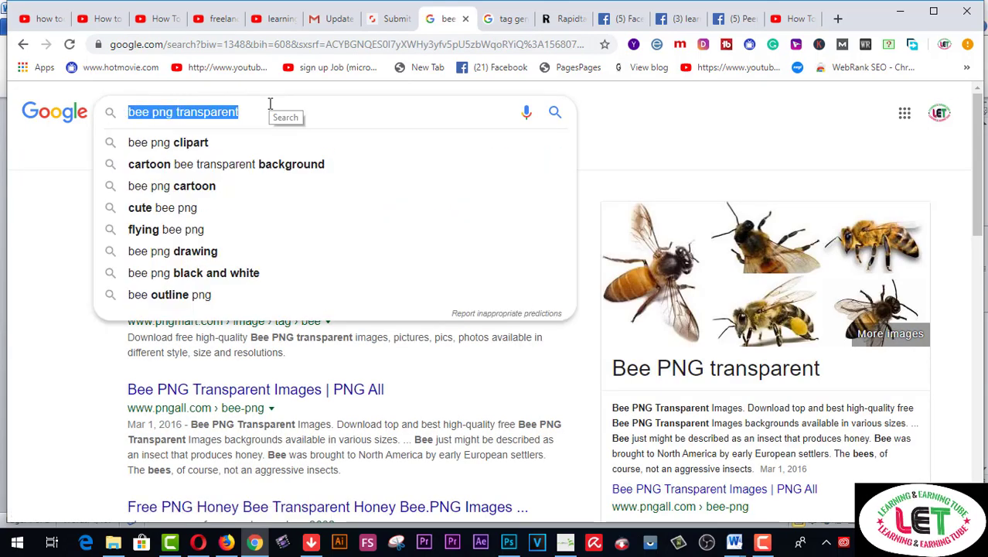
click(387, 18)
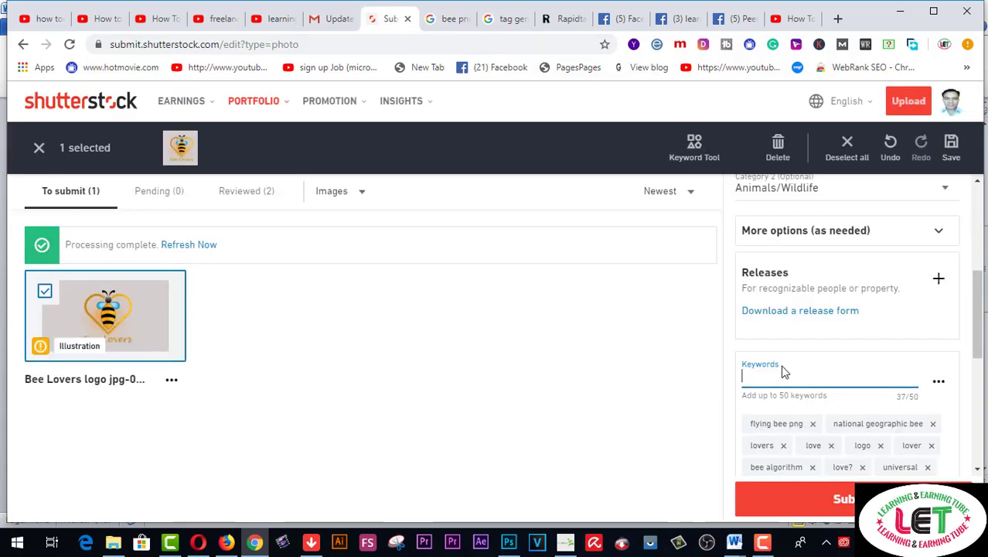
key(ctrl+v)
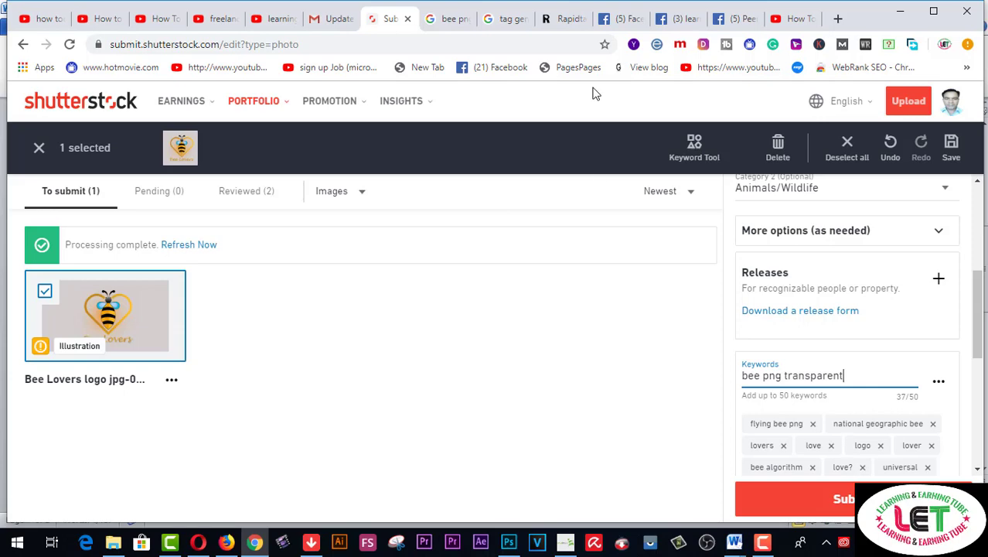
key(Return)
click(448, 19)
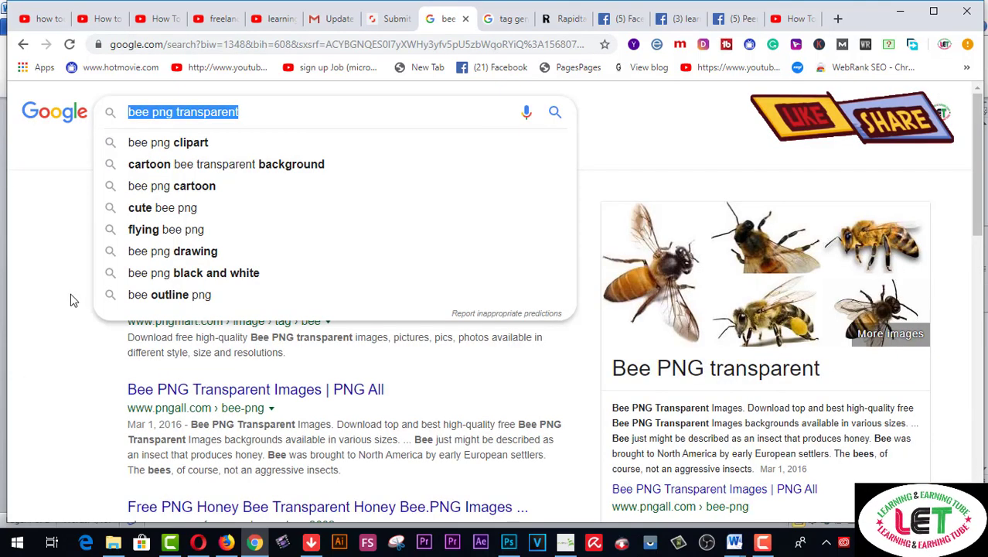
Step: Copy the 'cute bee png' Google suggestion and add it as a logo keyword
click(185, 207)
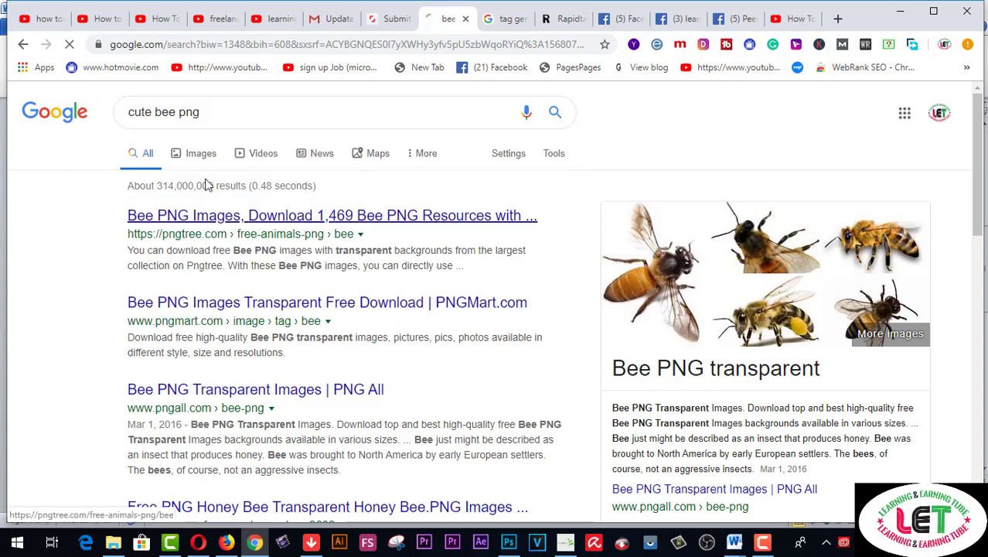
drag(216, 111, 124, 113)
key(ctrl+c)
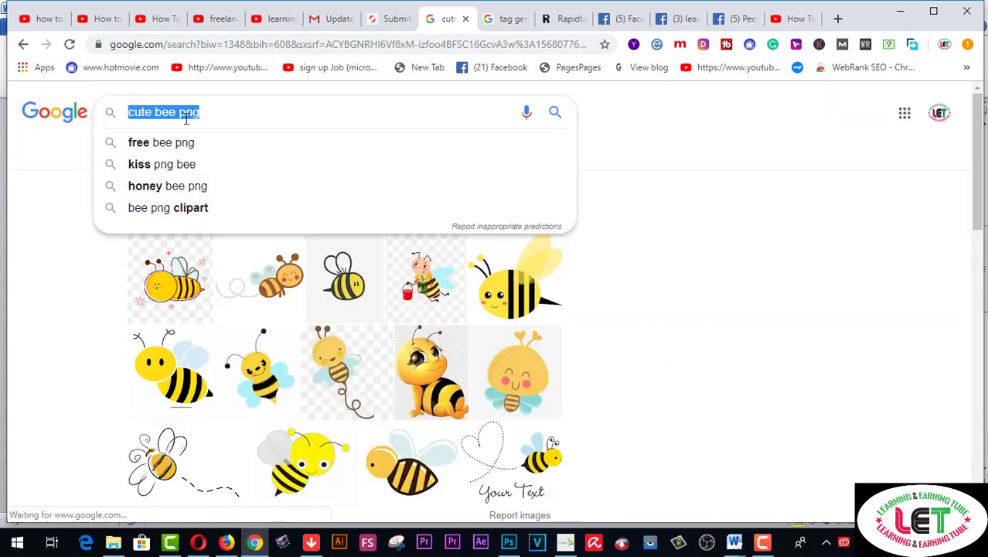
click(386, 19)
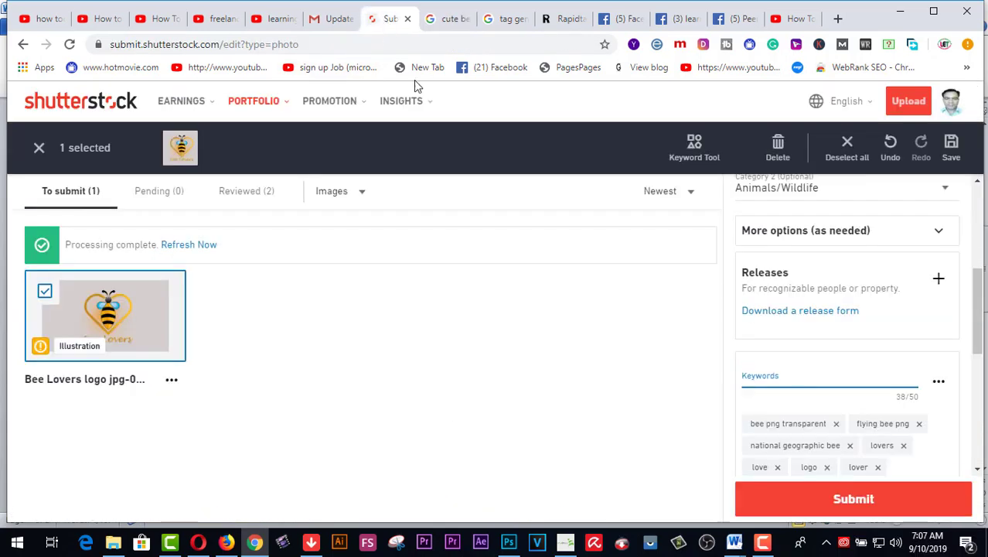
key(ctrl+v)
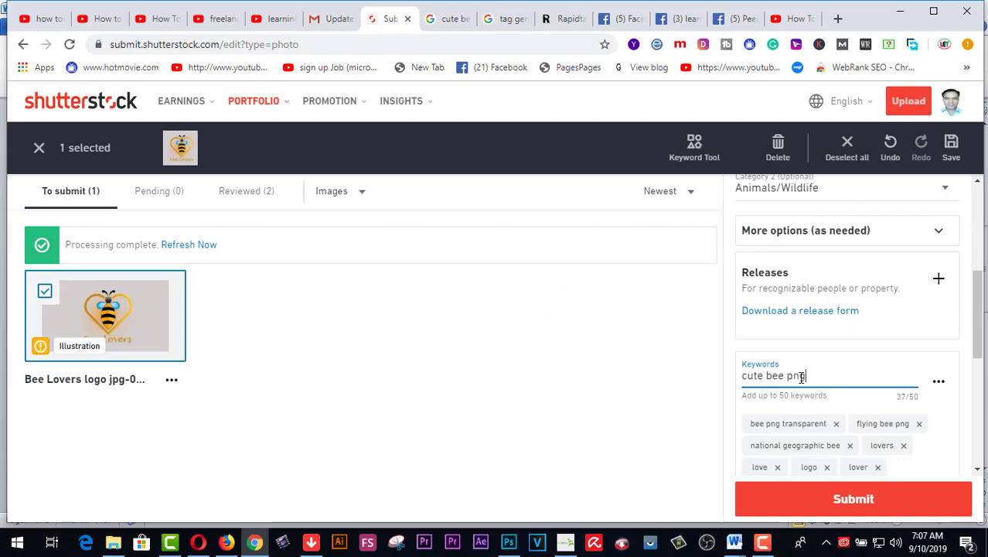
key(Return)
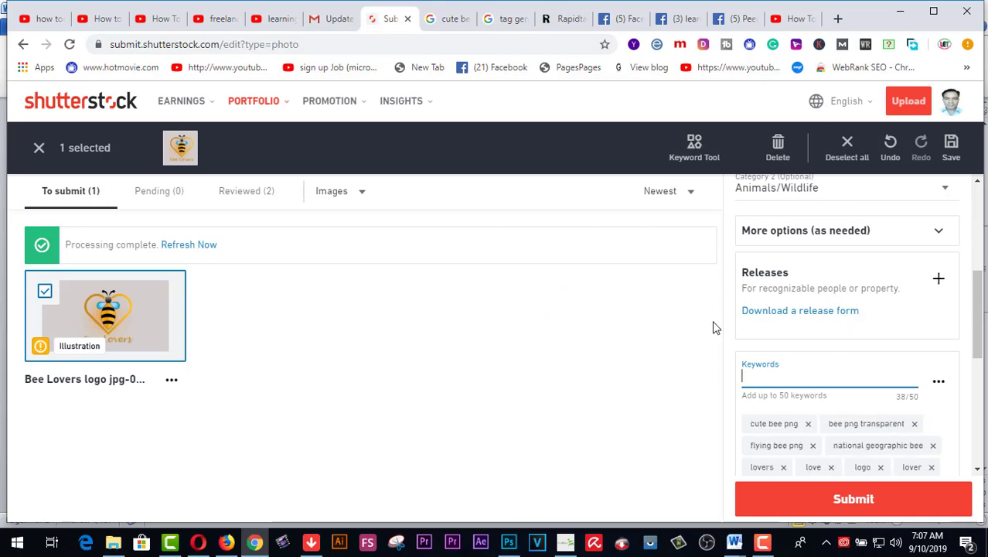
click(454, 18)
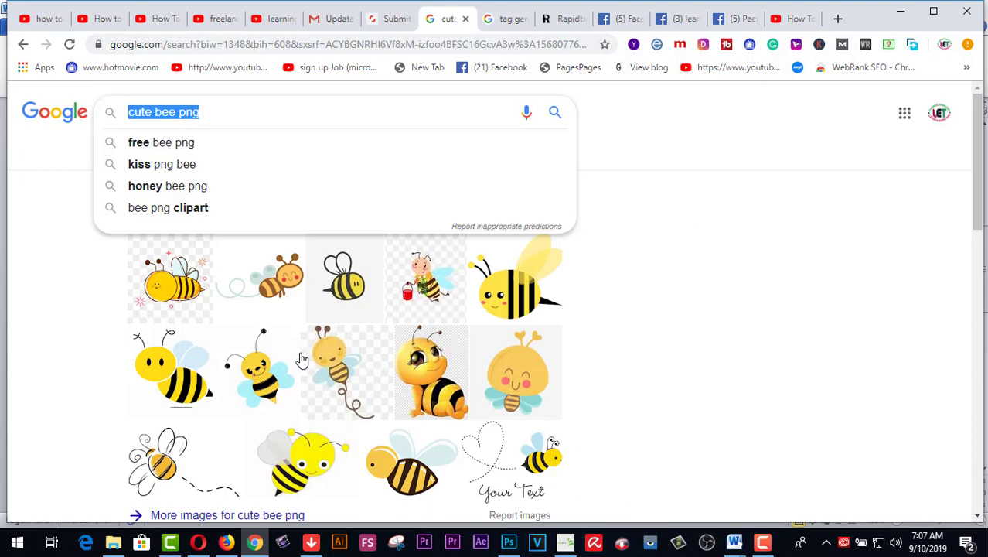
Step: Copy the 'bee png clipart' Google suggestion and add it as a logo keyword
click(188, 209)
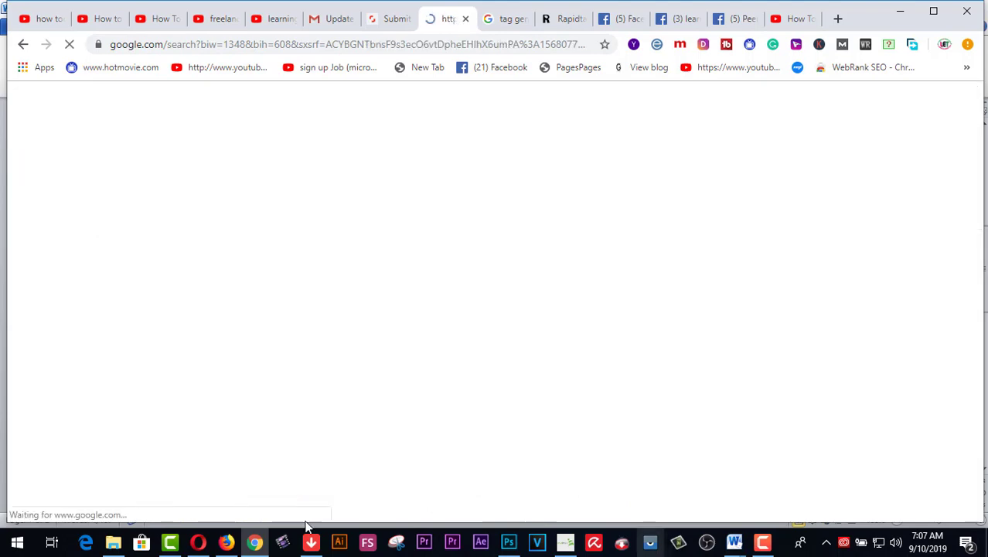
drag(217, 111, 128, 116)
key(ctrl+c)
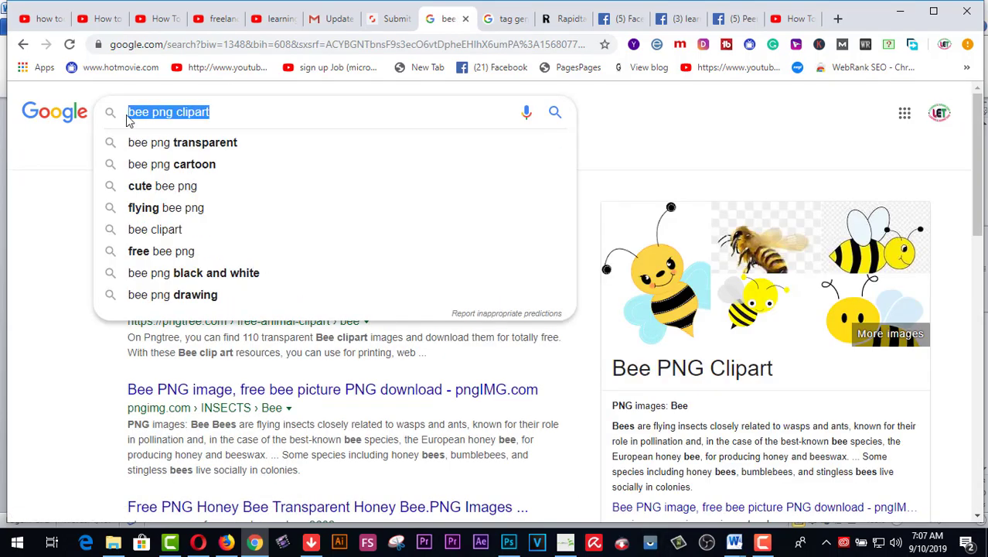
click(378, 28)
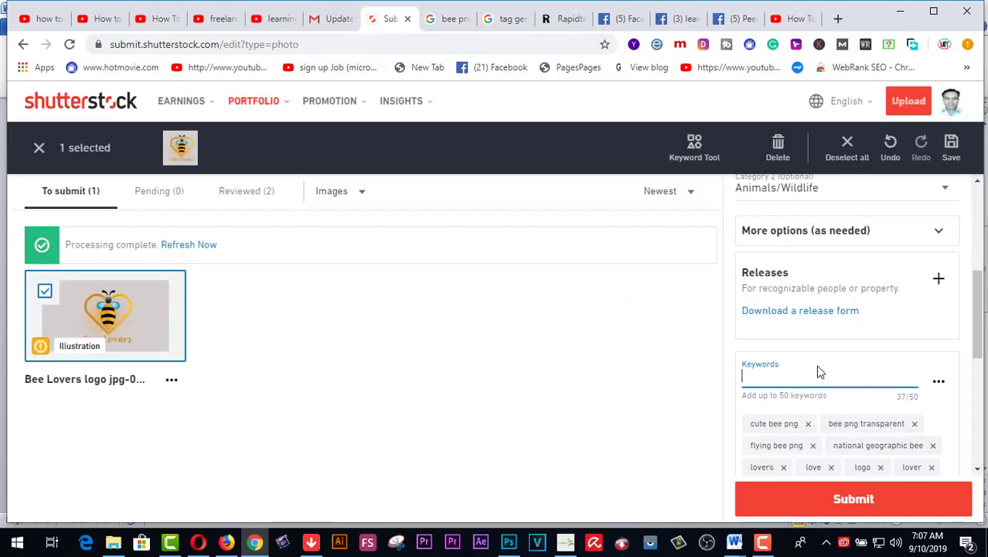
key(ctrl+v)
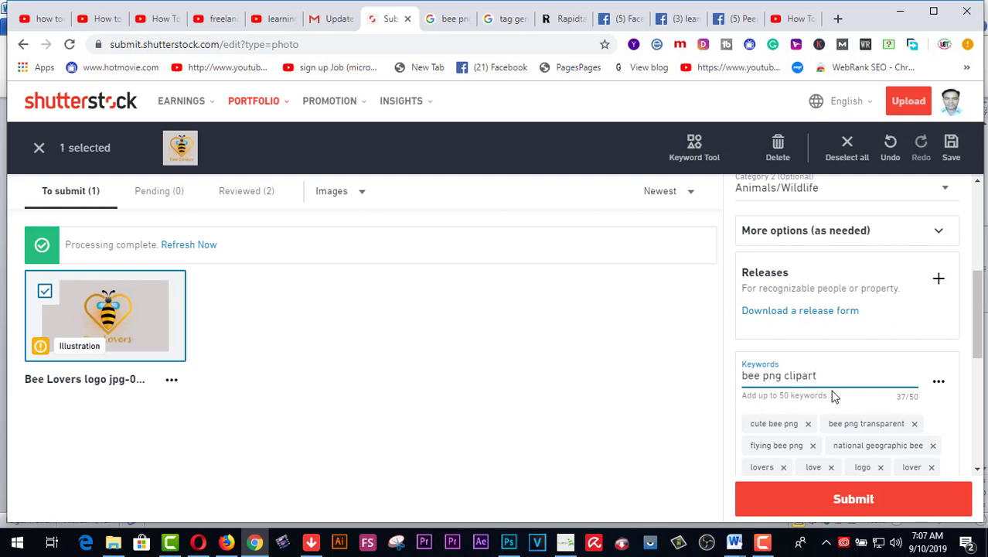
key(Return)
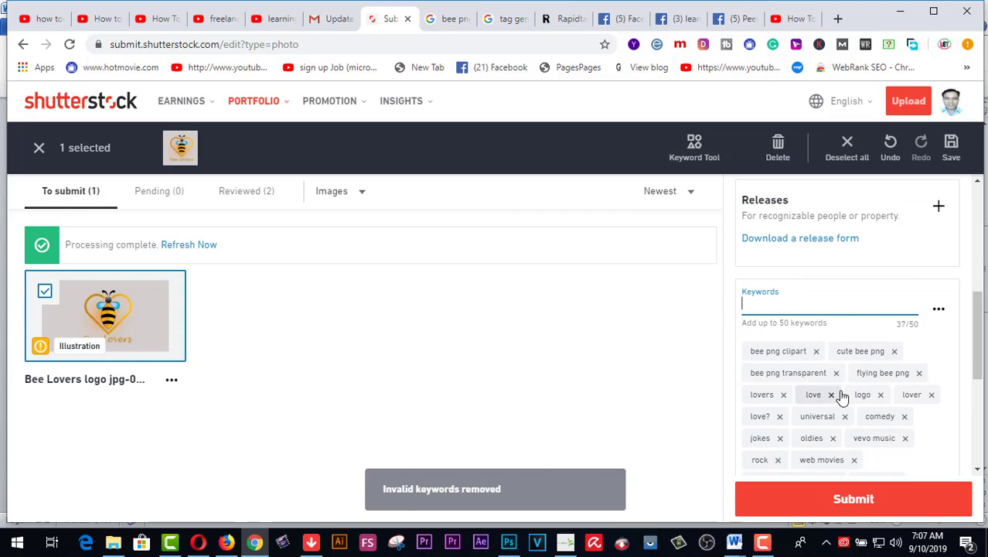
scroll(841, 395, up, 1)
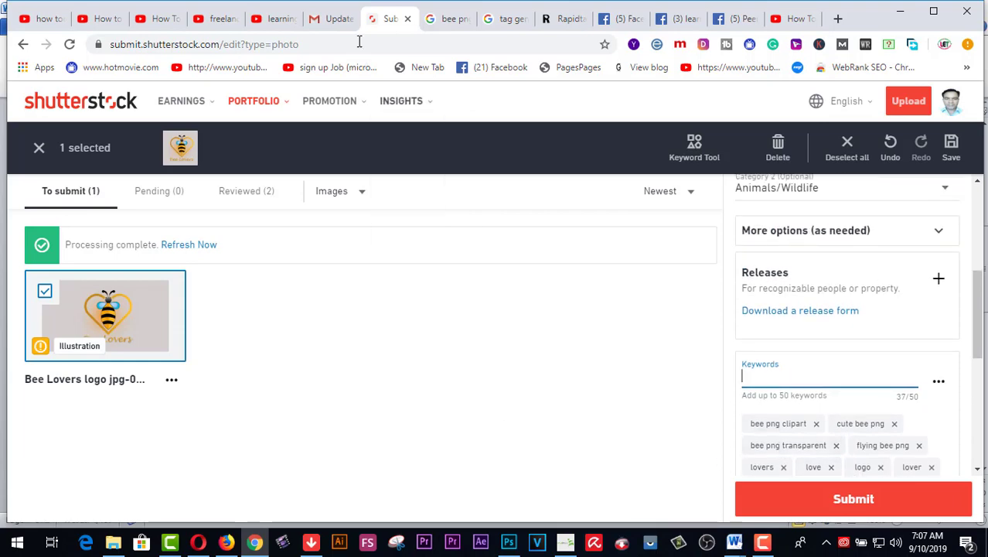
click(453, 19)
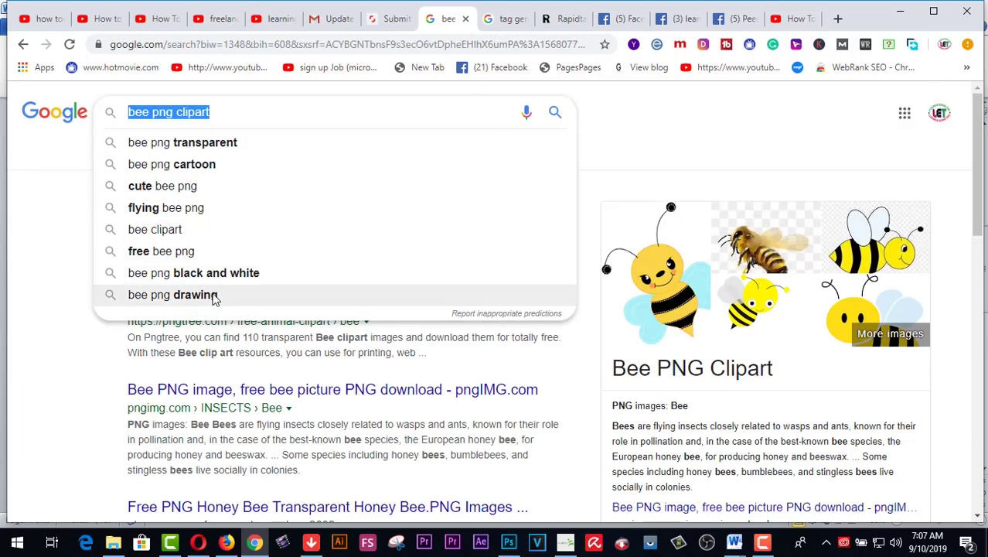
Step: Copy the 'free bee png' Google suggestion and add it as a logo keyword
click(187, 253)
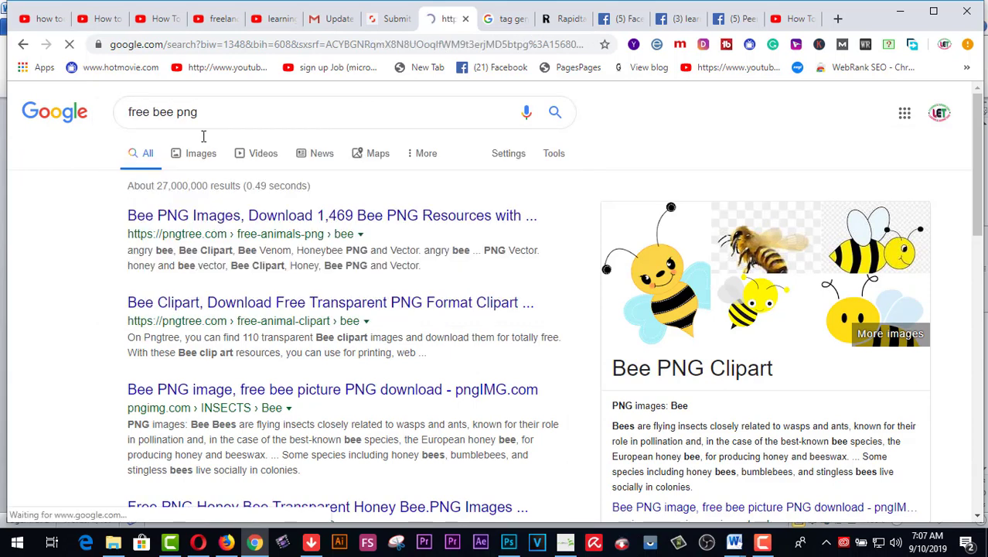
drag(197, 112, 113, 114)
key(ctrl+c)
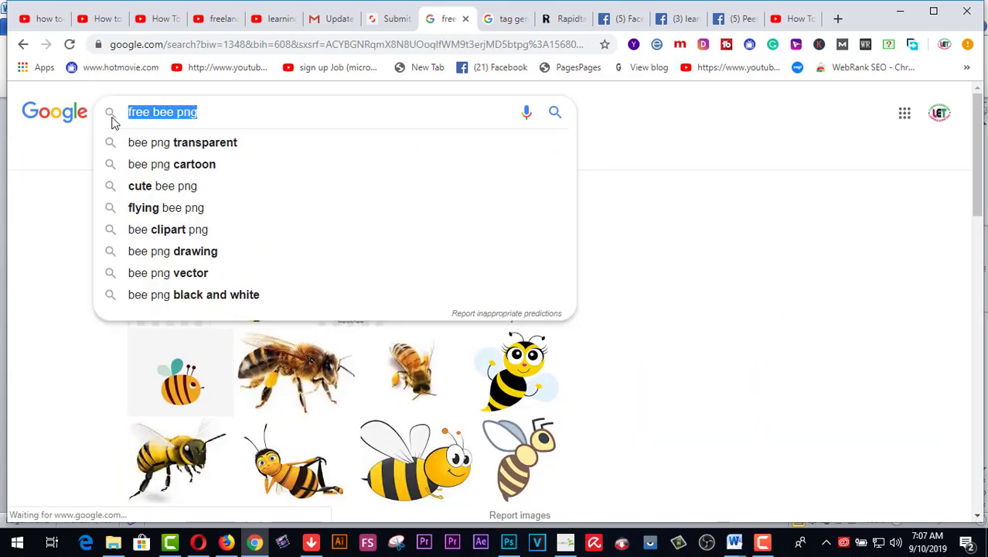
click(388, 22)
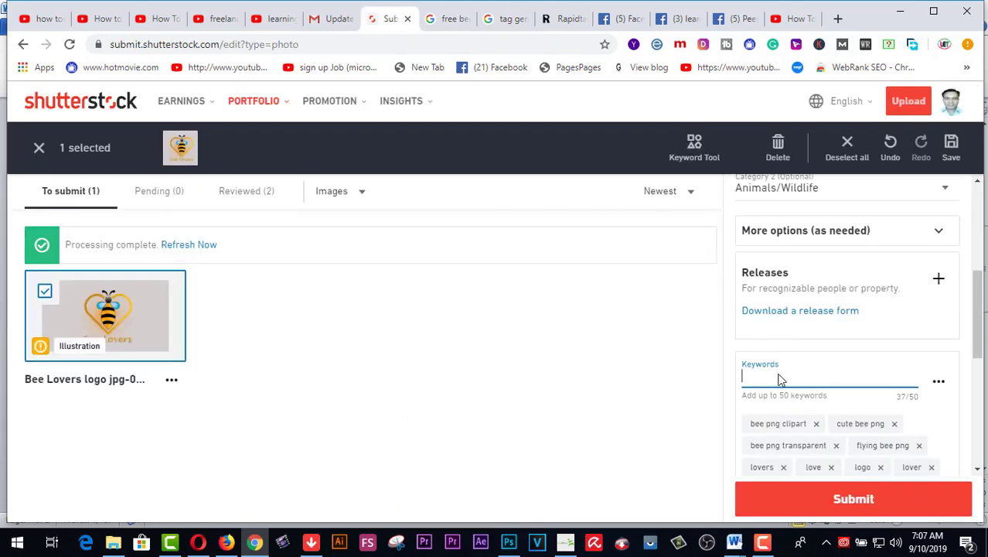
key(ctrl+v)
key(Return)
click(452, 21)
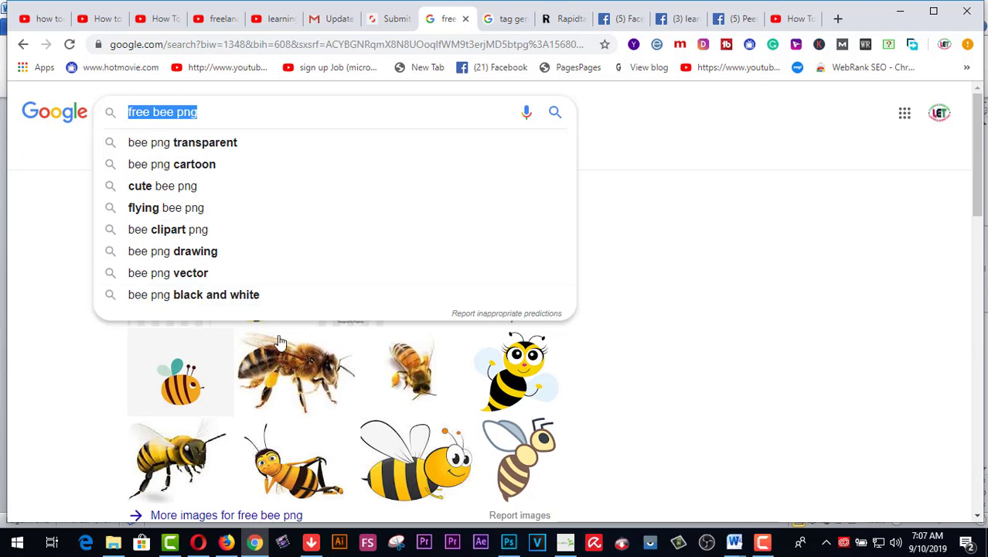
Step: Copy the 'bee png vector' Google suggestion and add it as a logo keyword
click(179, 274)
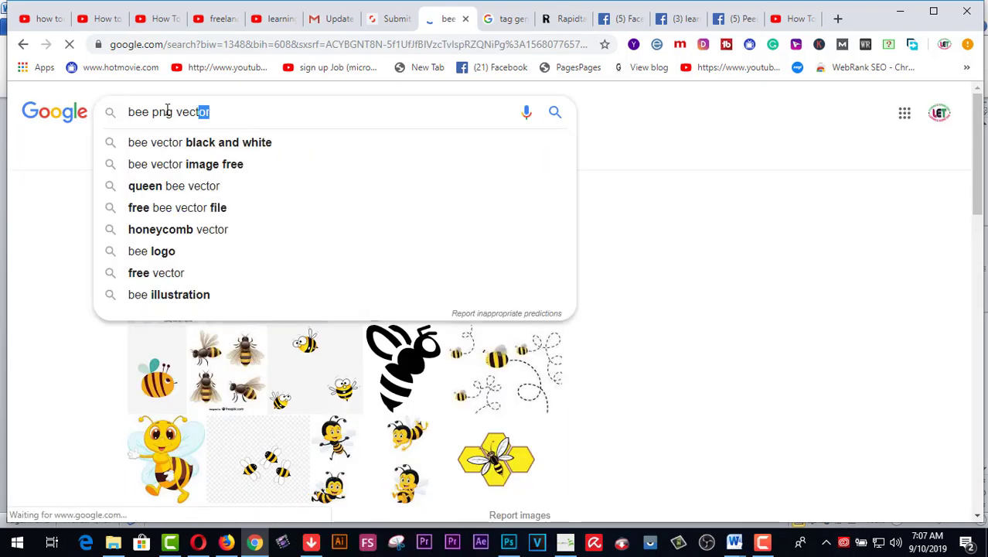
drag(225, 113, 113, 114)
key(ctrl+c)
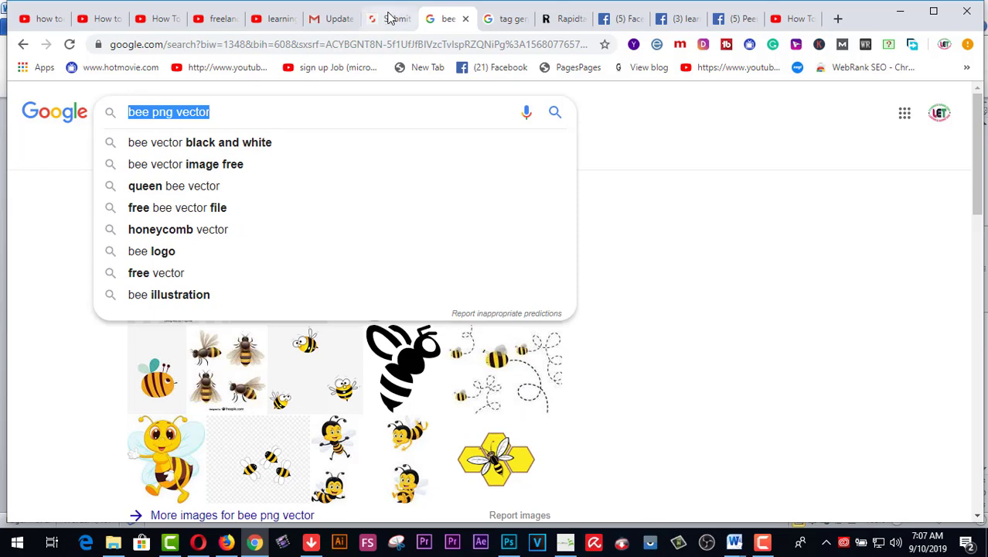
click(387, 18)
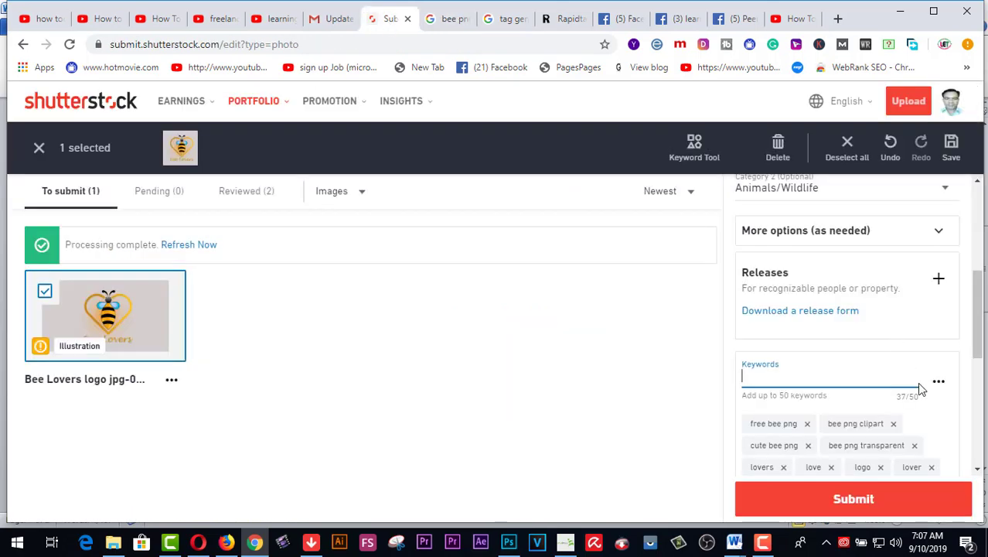
key(ctrl+v)
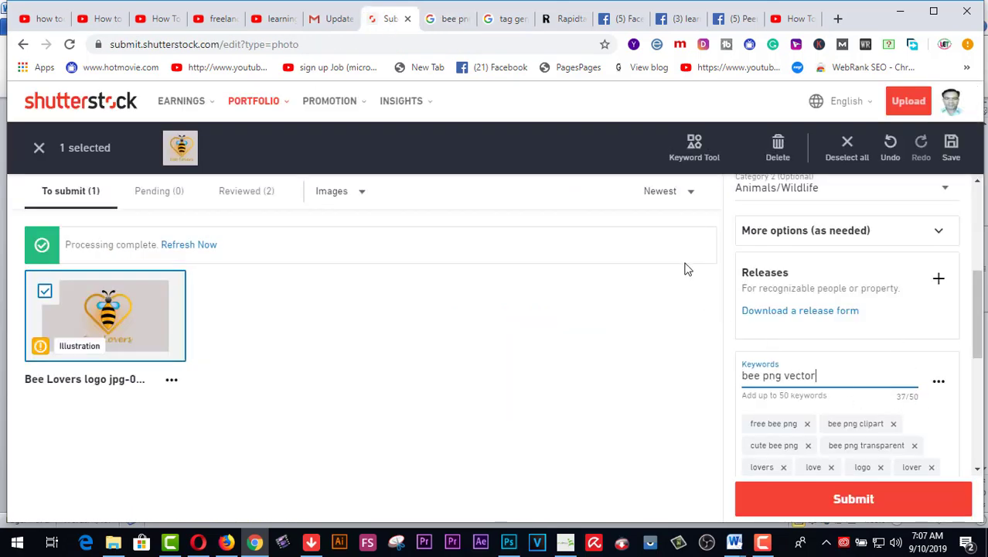
key(Return)
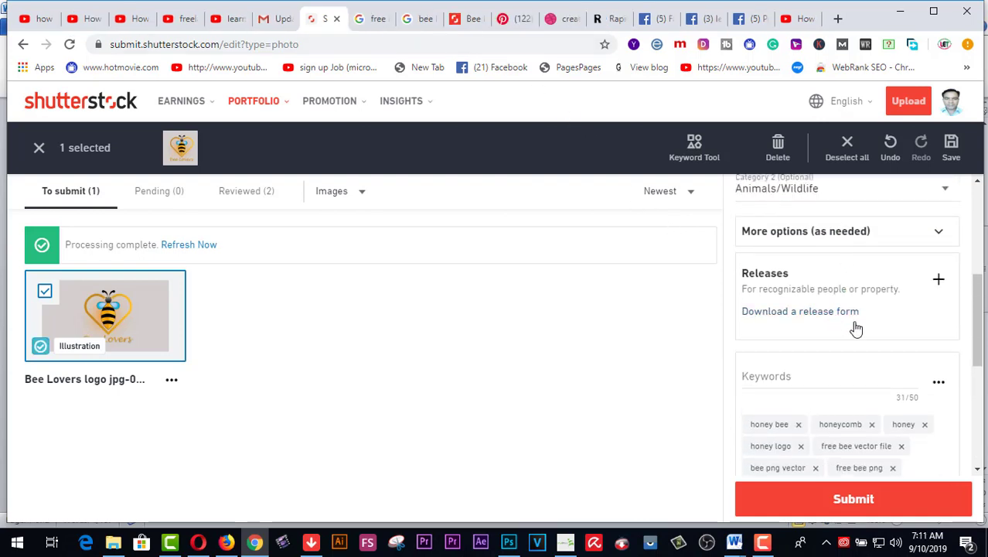
scroll(856, 329, up, 2)
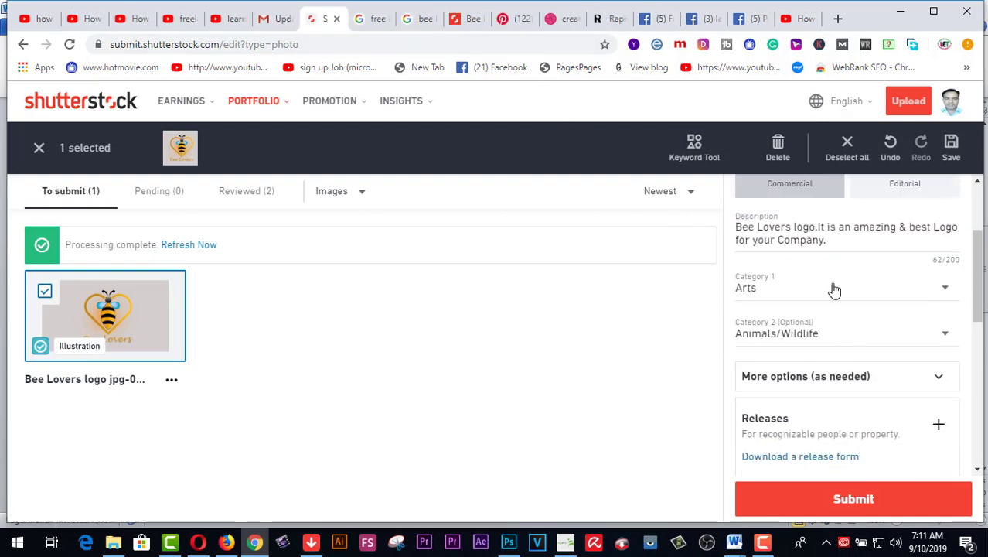
Step: Append 'Just a little bee icon' after 'Company.' in the logo description, reaching 85/200 characters
click(867, 241)
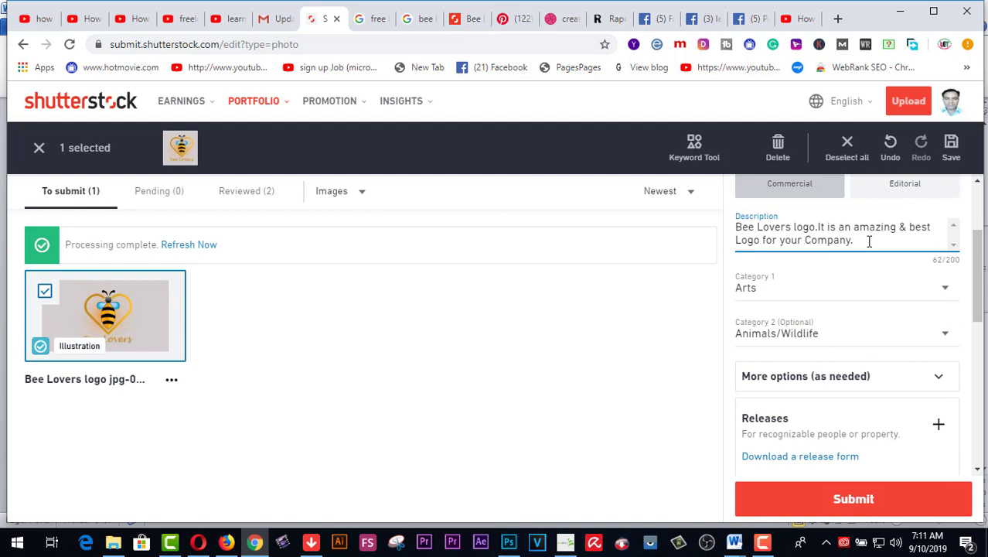
text(ust a little bee icon)
text(J)
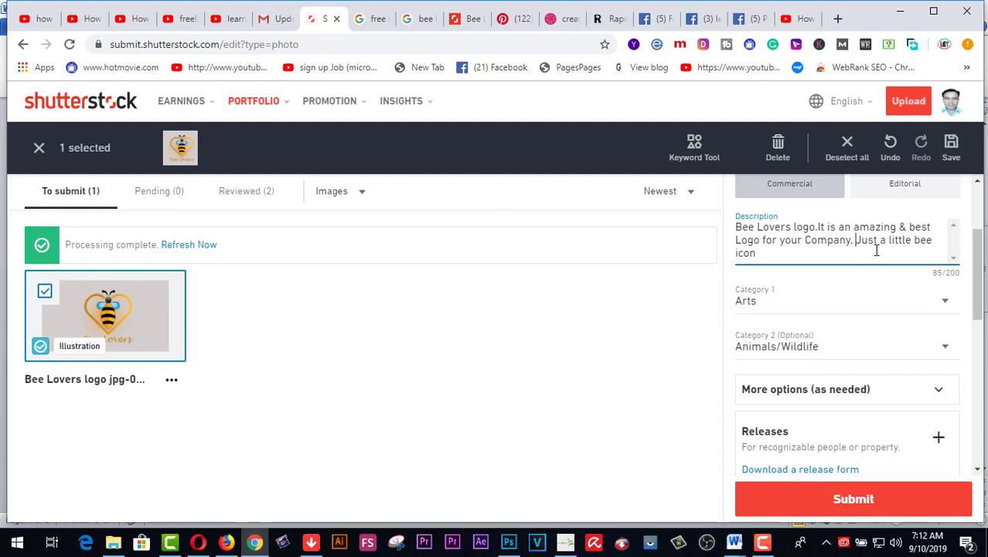
Step: Check the finished keyword list, then submit the Bee Lovers logo with the red Submit button
scroll(876, 250, down, 2)
scroll(879, 322, down, 1)
scroll(884, 348, down, 2)
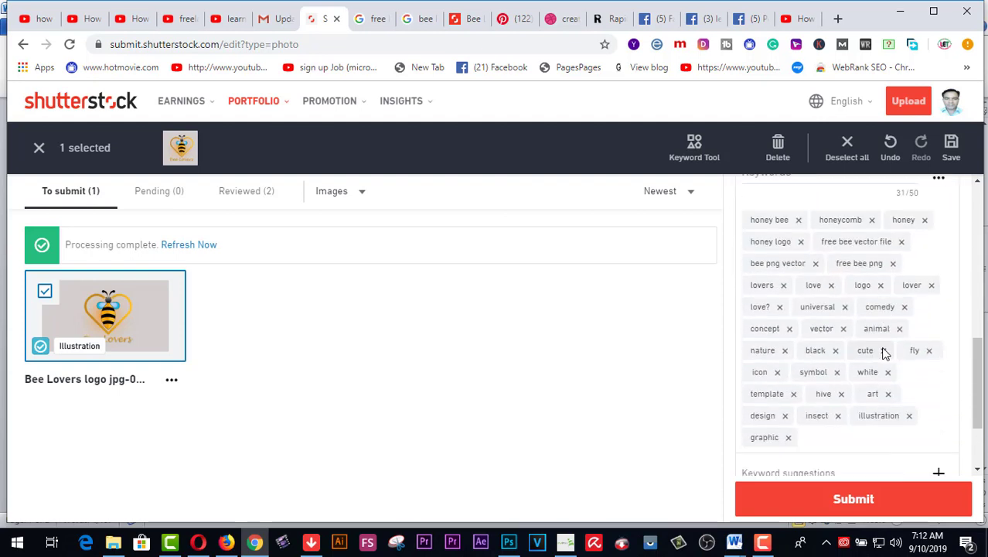
scroll(884, 349, down, 1)
scroll(884, 354, up, 2)
scroll(885, 354, down, 2)
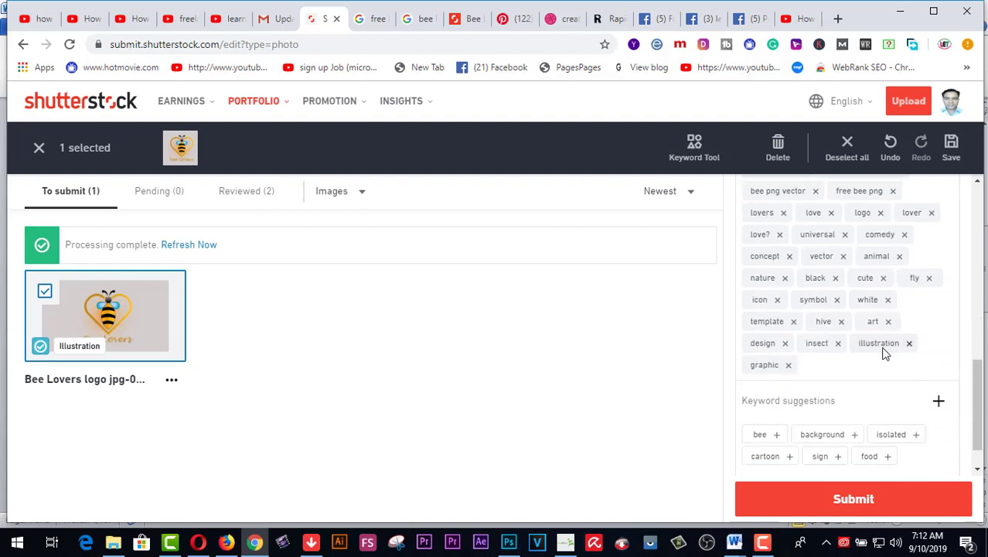
scroll(885, 354, down, 1)
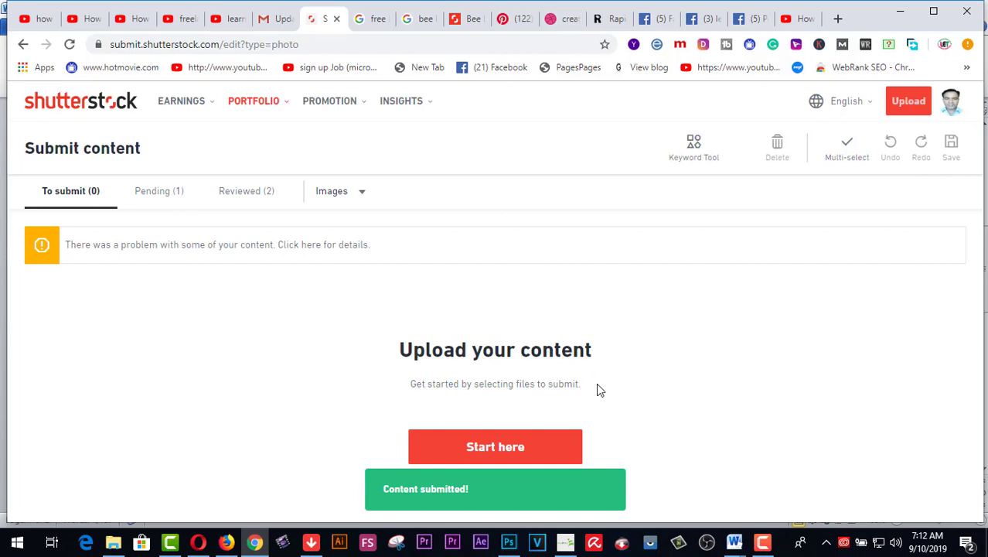
click(504, 451)
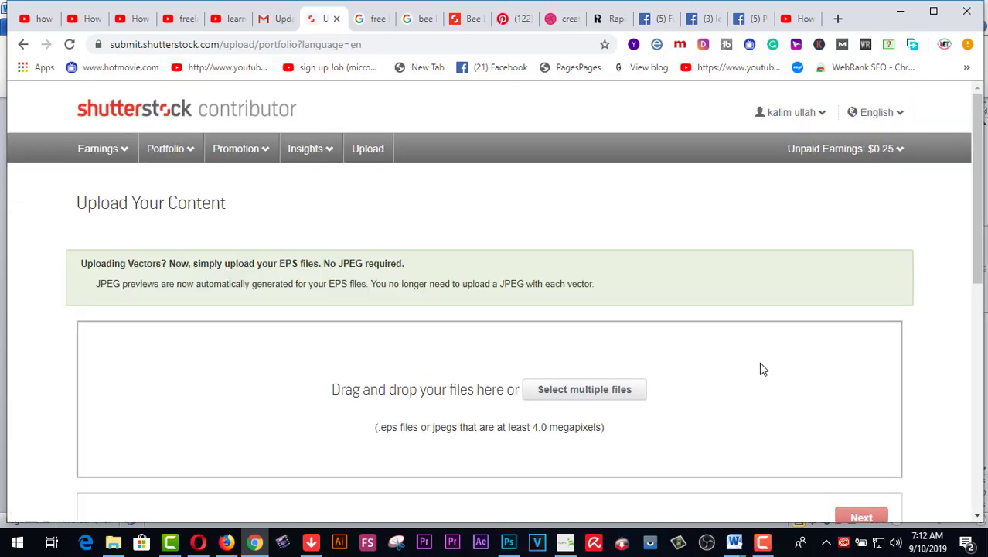
Step: Open Pending Content from the Portfolio menu
click(186, 153)
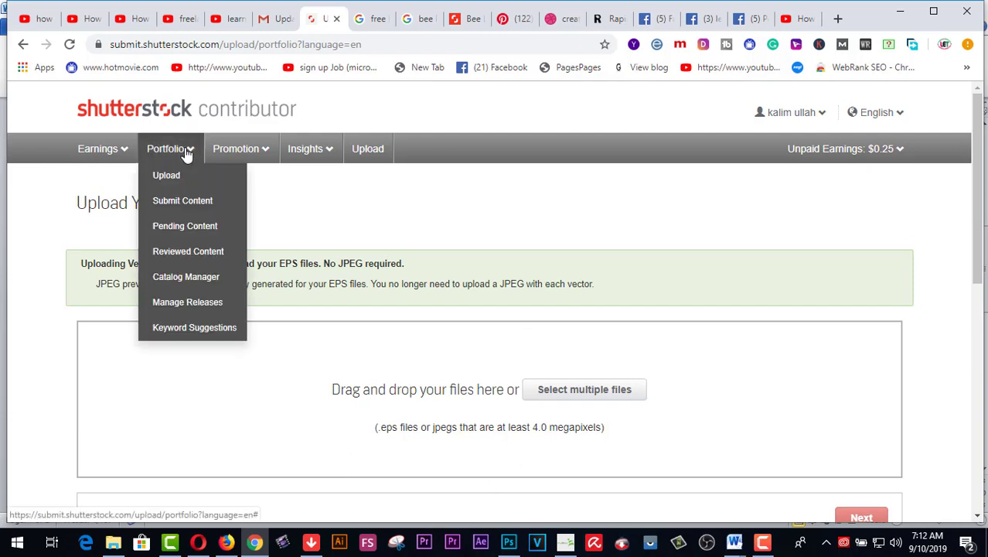
click(176, 226)
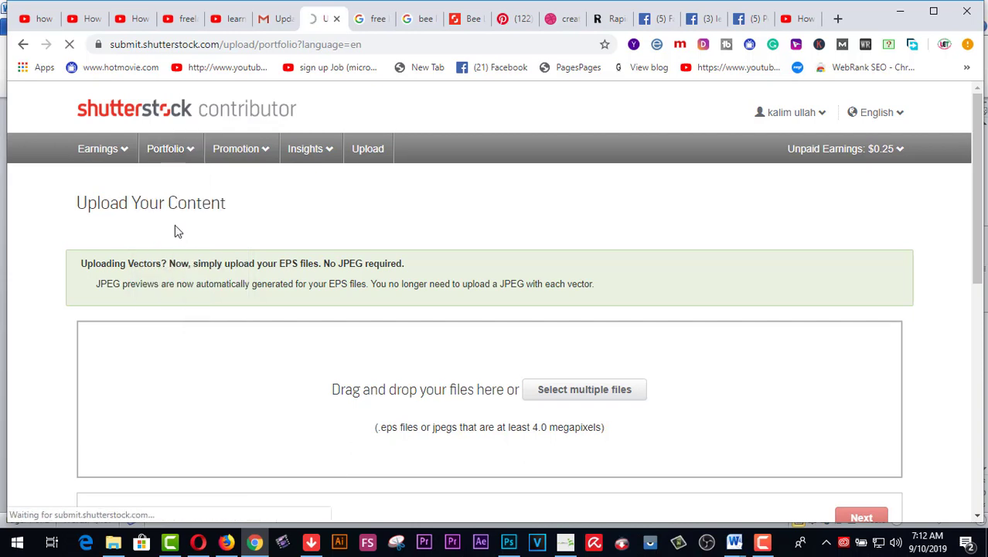